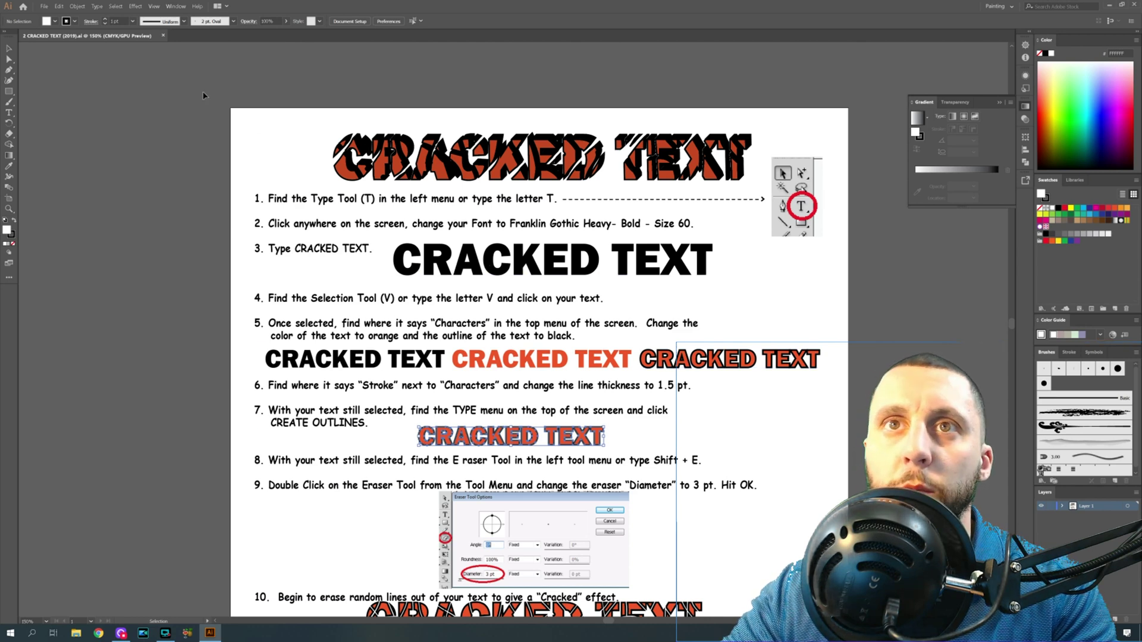
# Start a new Art & Illustration document sized 8.25 × 11 inches
pyautogui.click(46, 7)
pyautogui.click(53, 17)
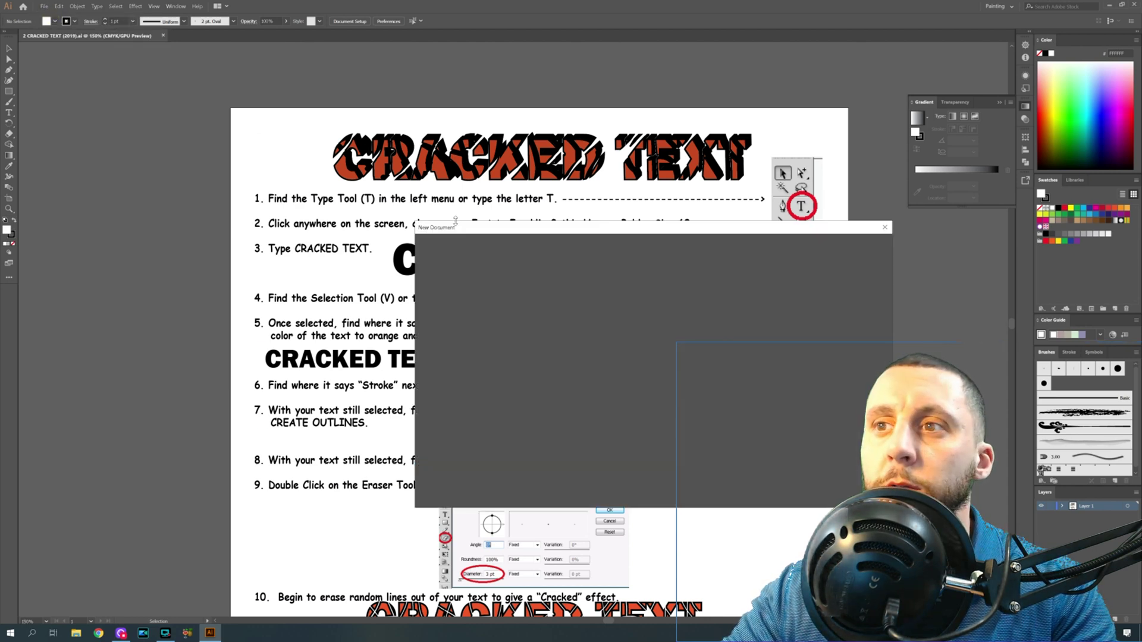
pyautogui.click(785, 245)
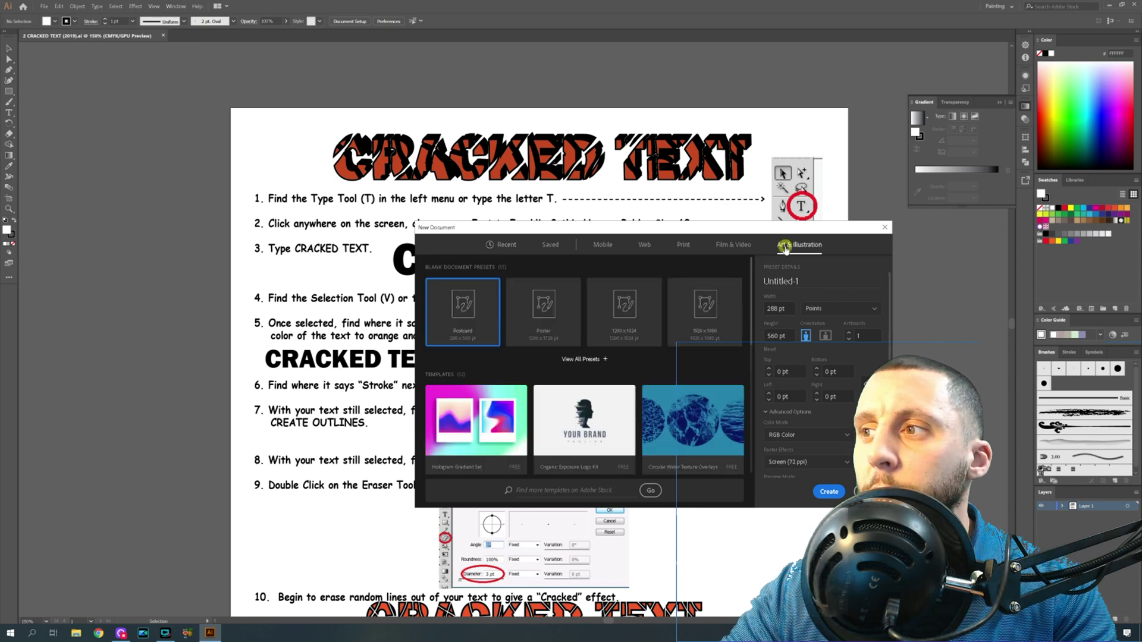
pyautogui.click(806, 309)
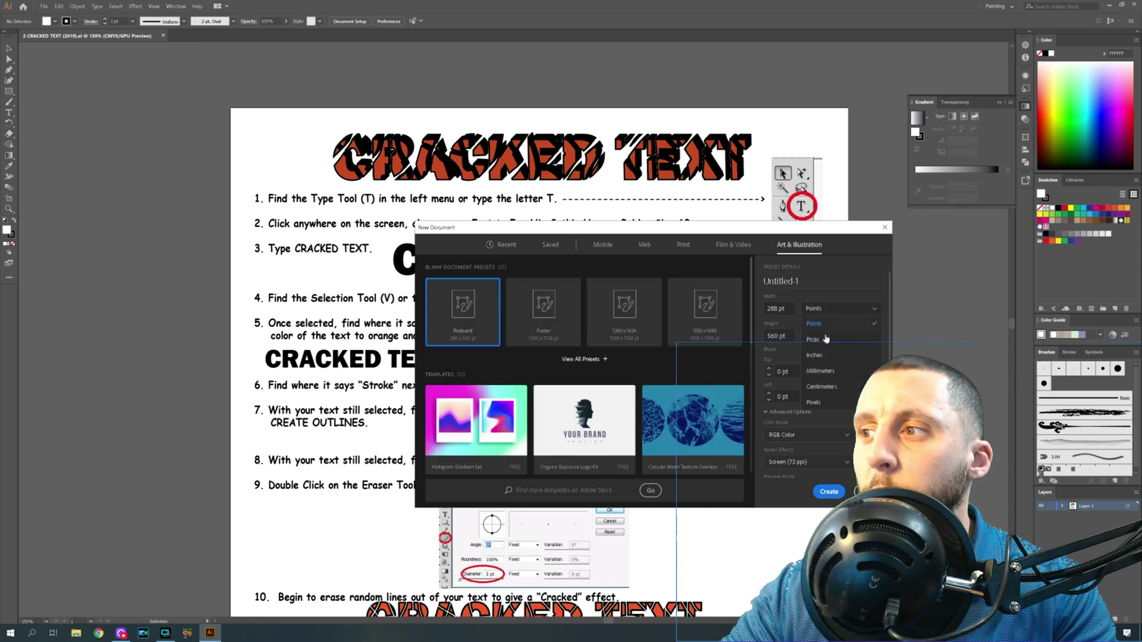
pyautogui.click(815, 355)
pyautogui.moveTo(788, 308); pyautogui.dragTo(753, 307)
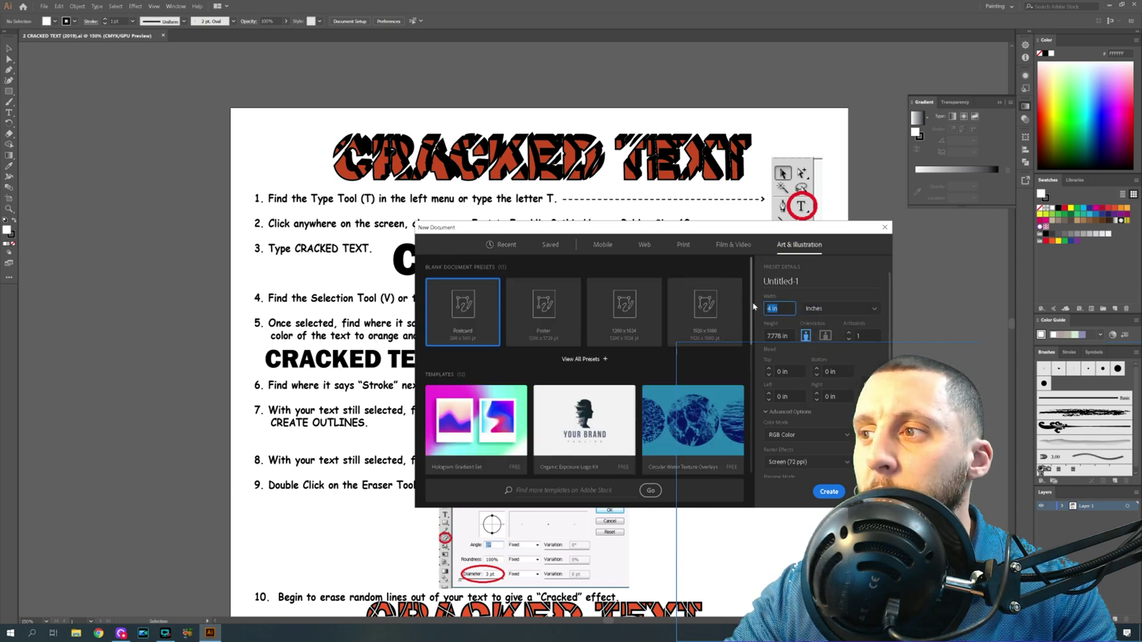
pyautogui.write('8.25')
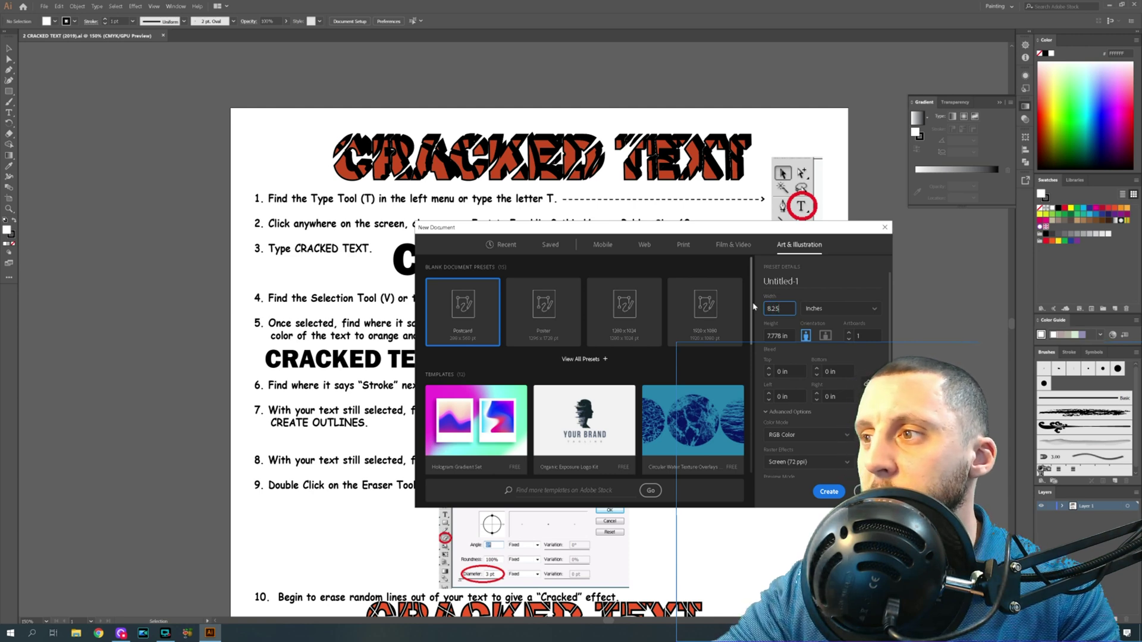
pyautogui.press('Tab')
pyautogui.write('11')
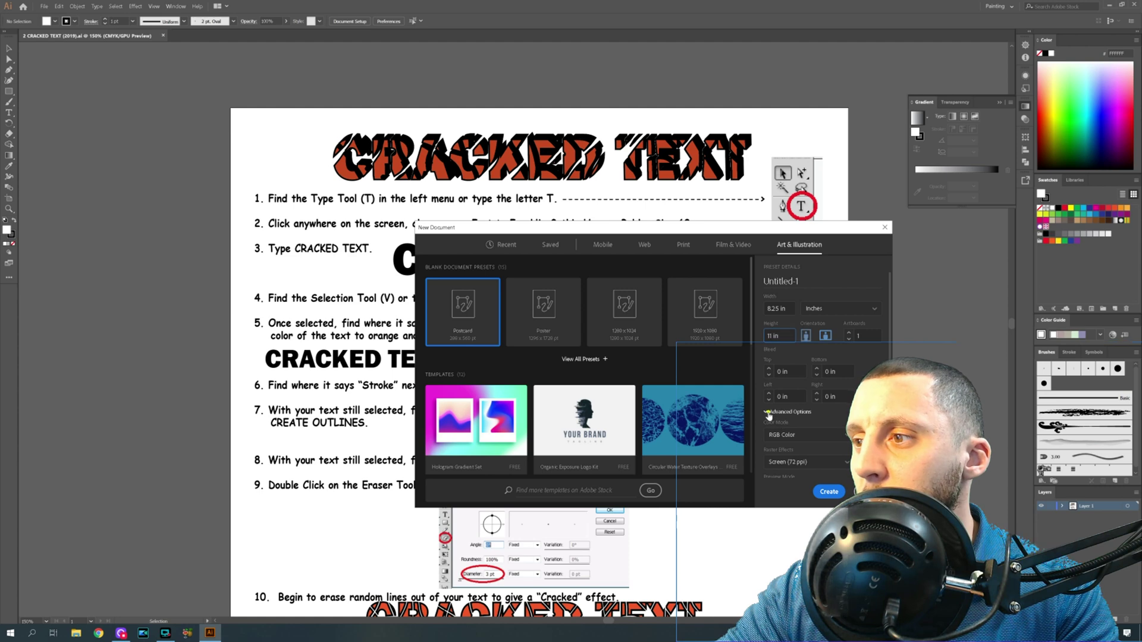
# Set raster effects to High (300 ppi) and create the document
pyautogui.click(768, 412)
pyautogui.scroll(-1, 773, 419)
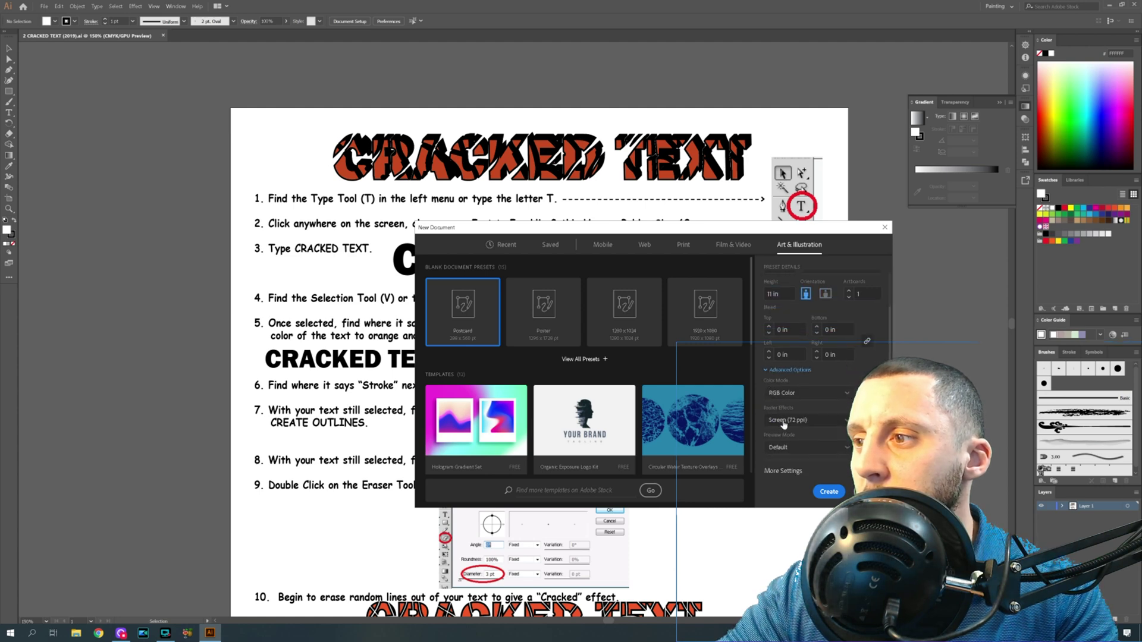
pyautogui.click(784, 421)
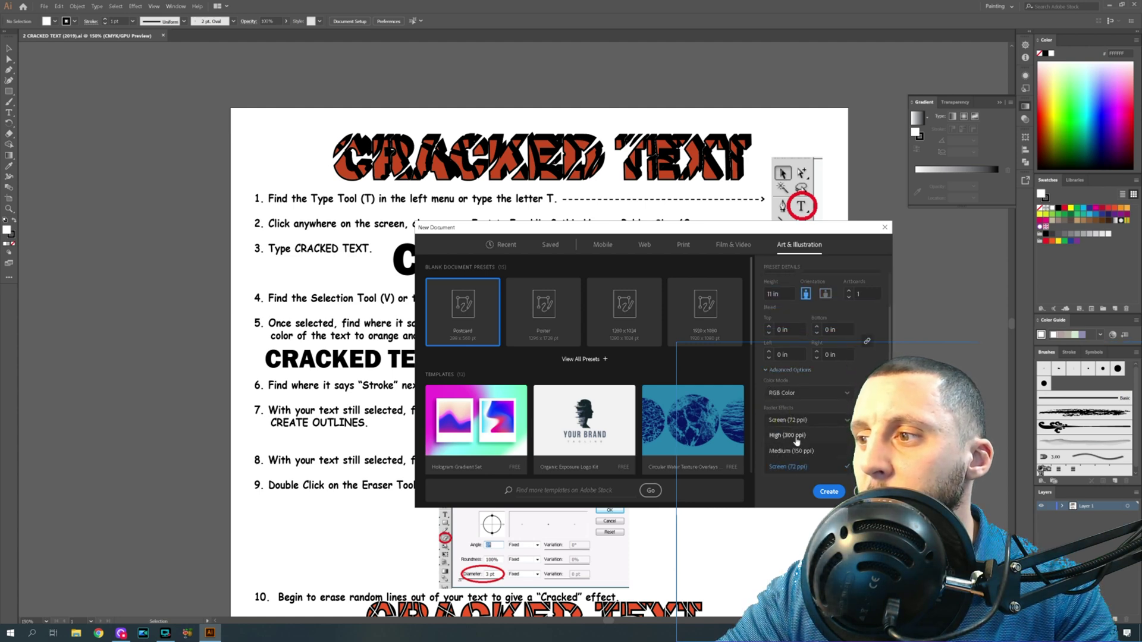
pyautogui.click(796, 437)
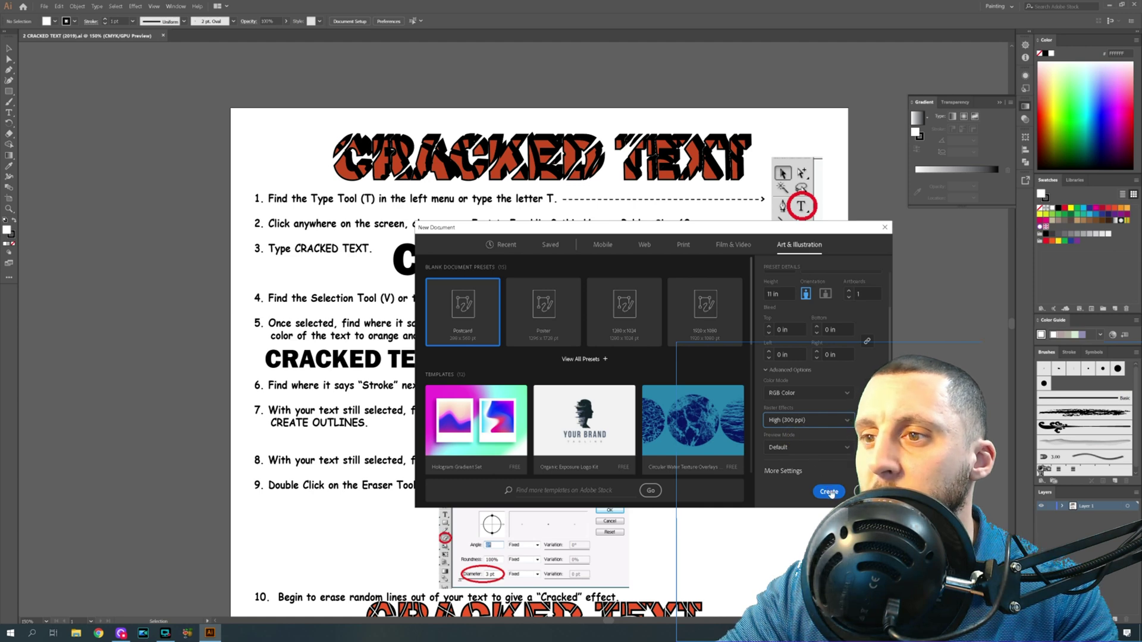
pyautogui.click(830, 491)
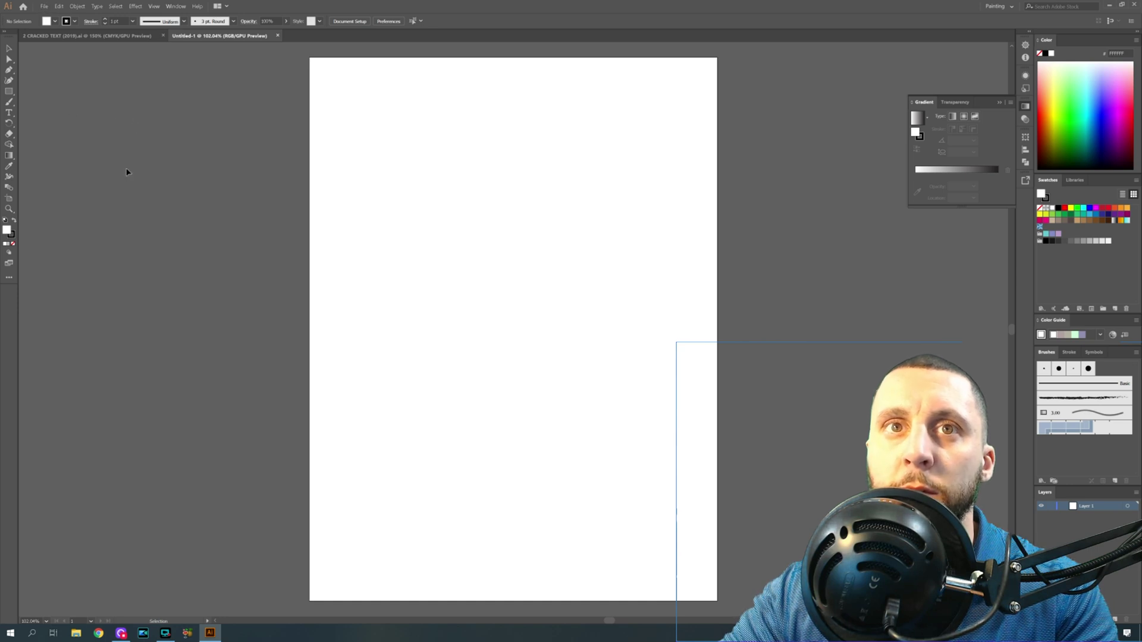
# Place point text reading 'CRACKED TEXT' near the artboard's top left, replacing the placeholder
pyautogui.click(9, 112)
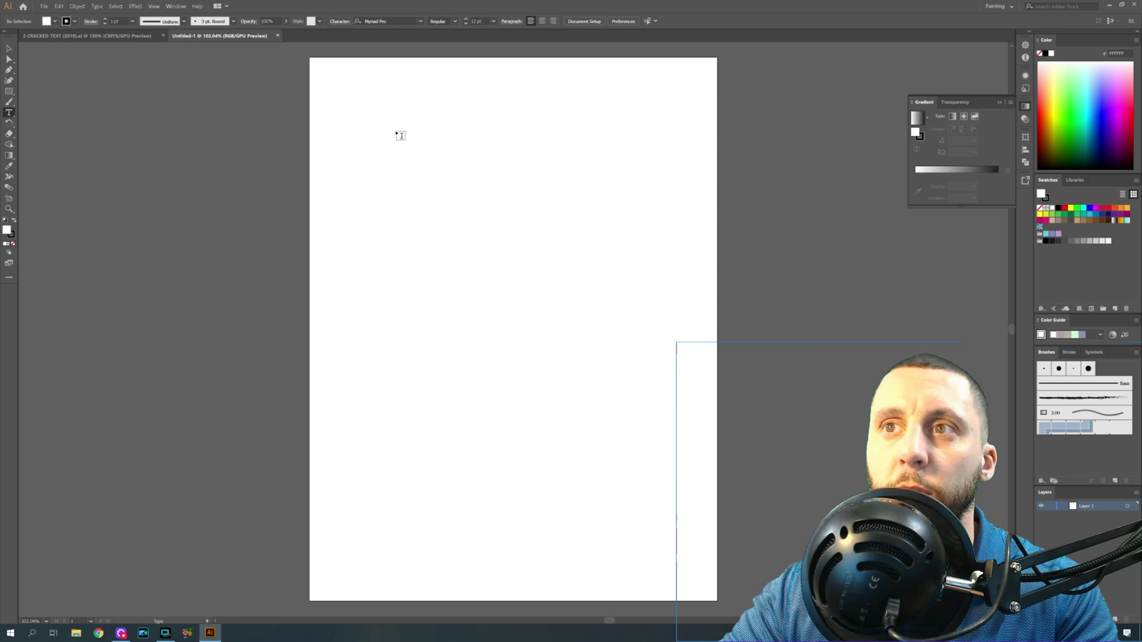
pyautogui.click(401, 135)
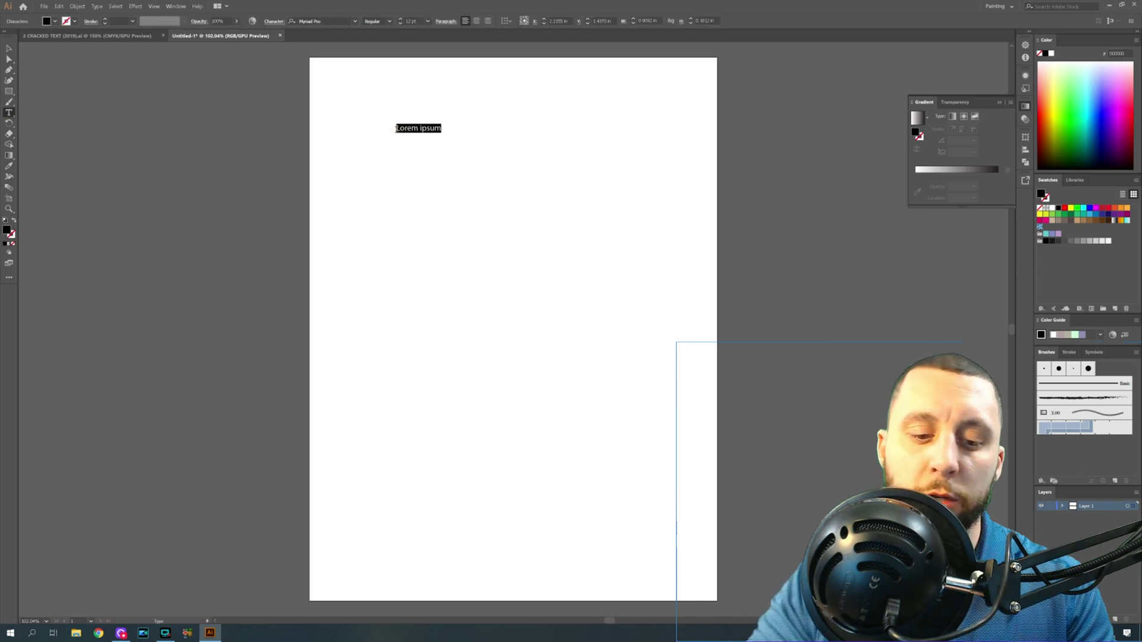
pyautogui.press('BackSpace')
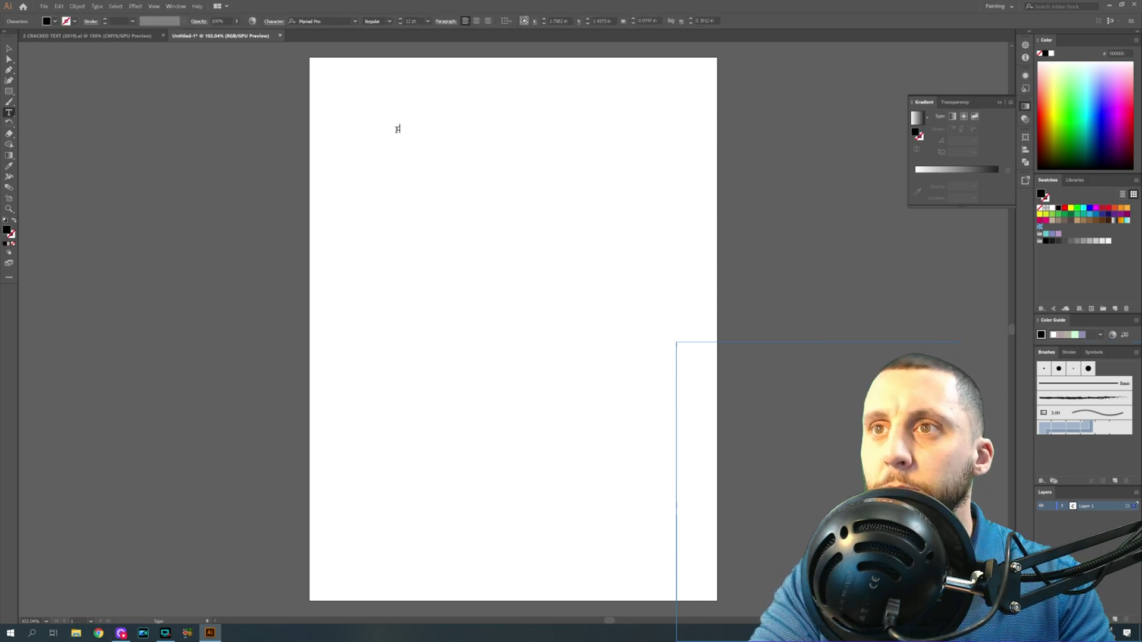
pyautogui.write('CRACKED')
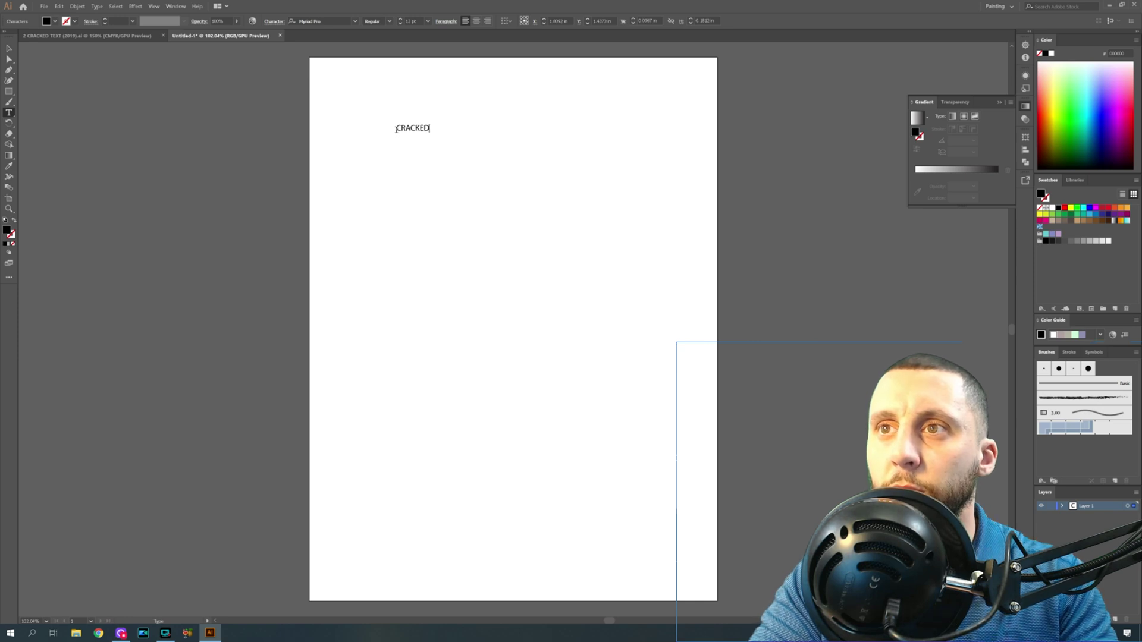
pyautogui.write(' TEXT')
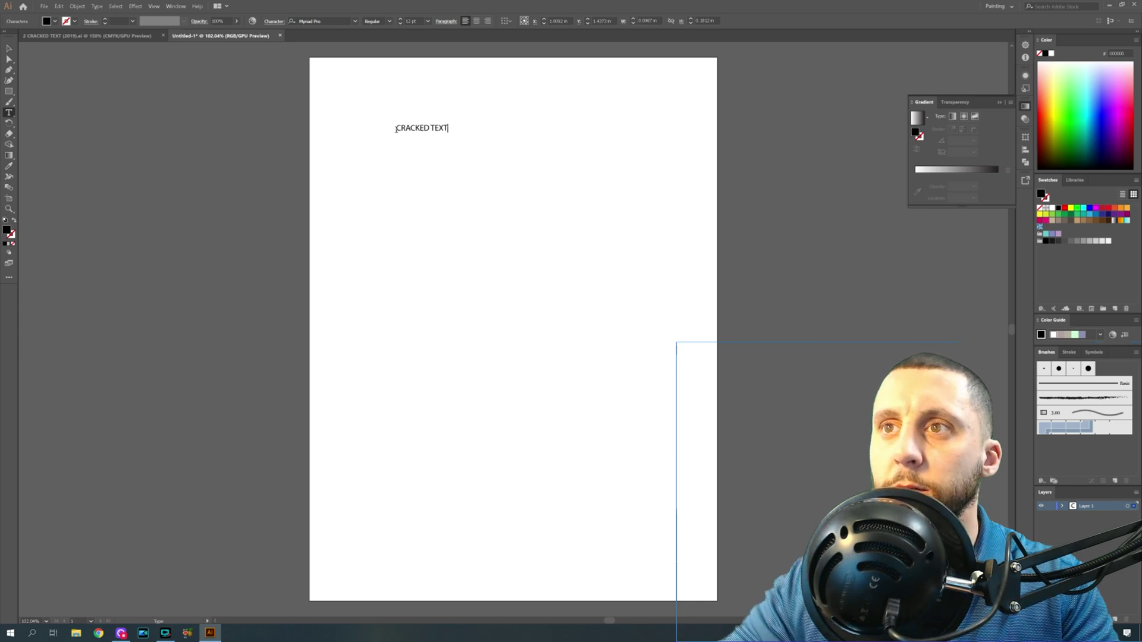
pyautogui.keyDown('ctrl'); pyautogui.click(469, 153); pyautogui.keyUp('ctrl')
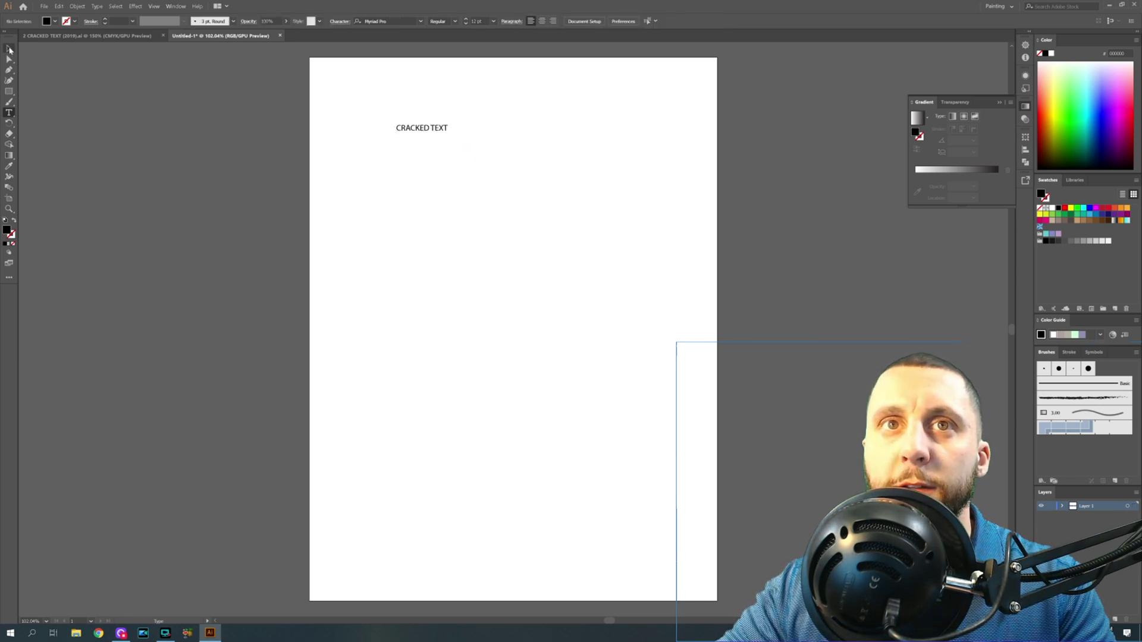
# Set the CRACKED TEXT line to Franklin Gothic Heavy at size 40
pyautogui.click(9, 49)
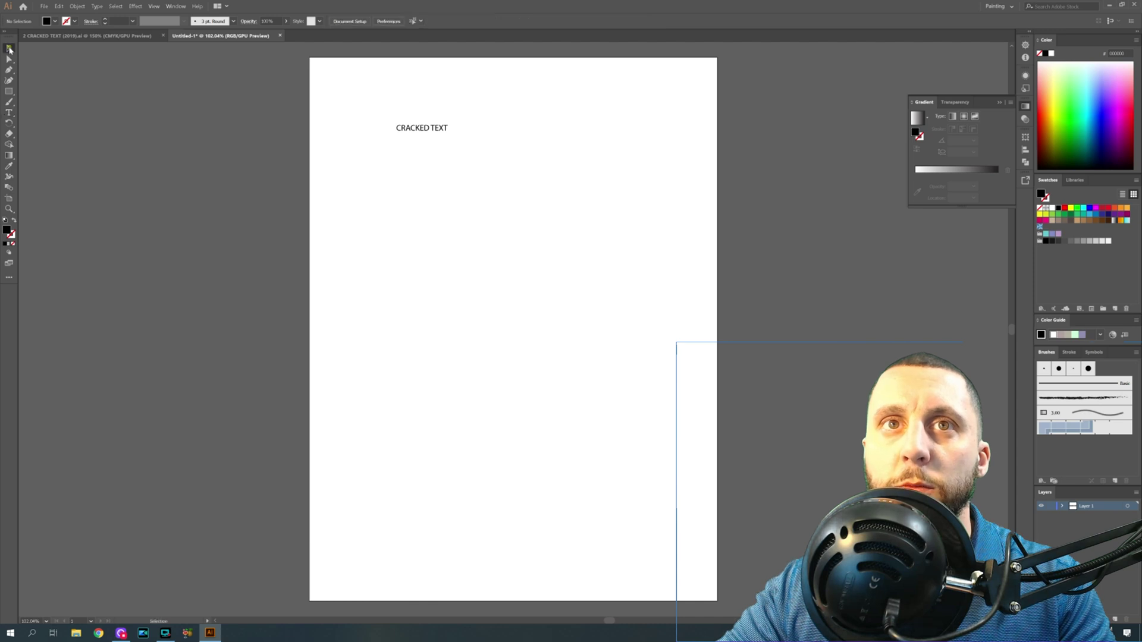
pyautogui.click(416, 131)
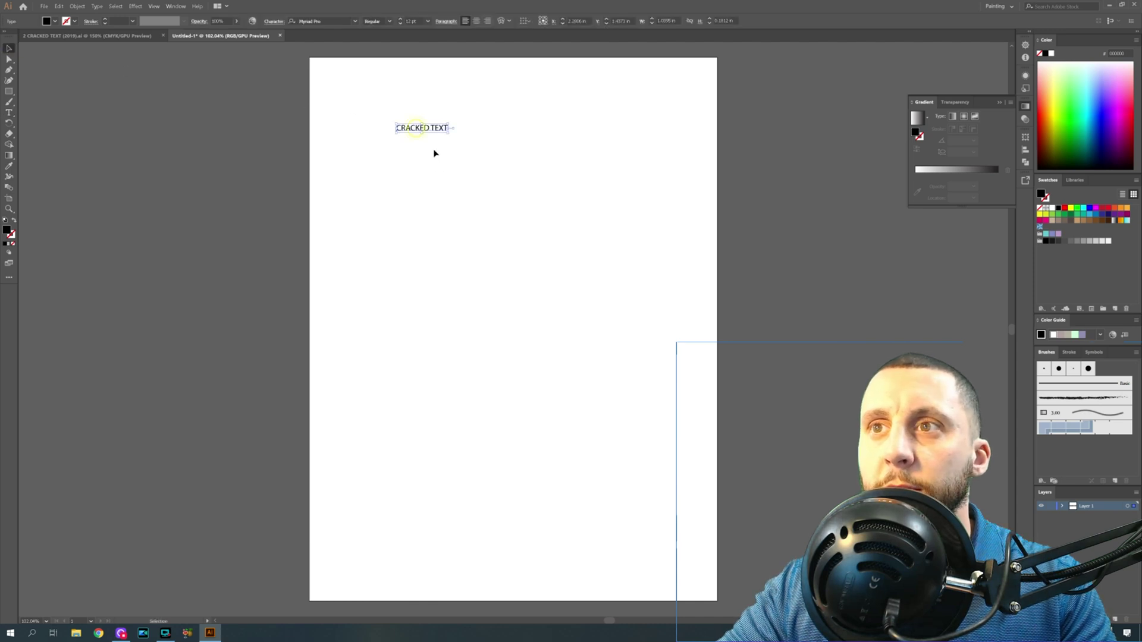
pyautogui.click(355, 21)
pyautogui.scroll(2, 367, 149)
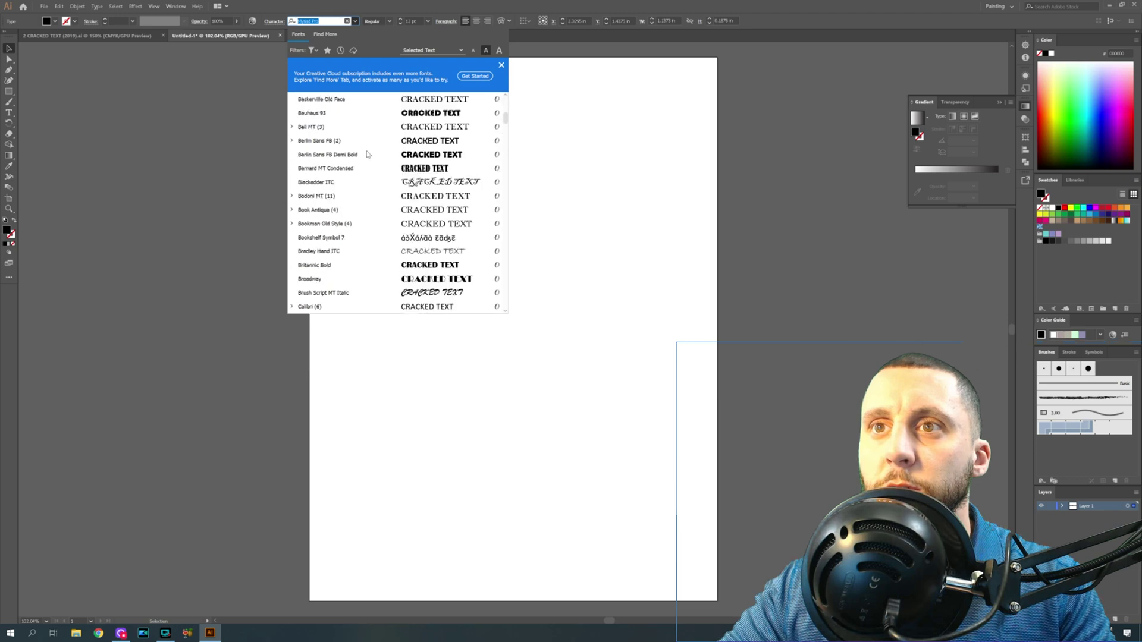
pyautogui.scroll(-12, 366, 155)
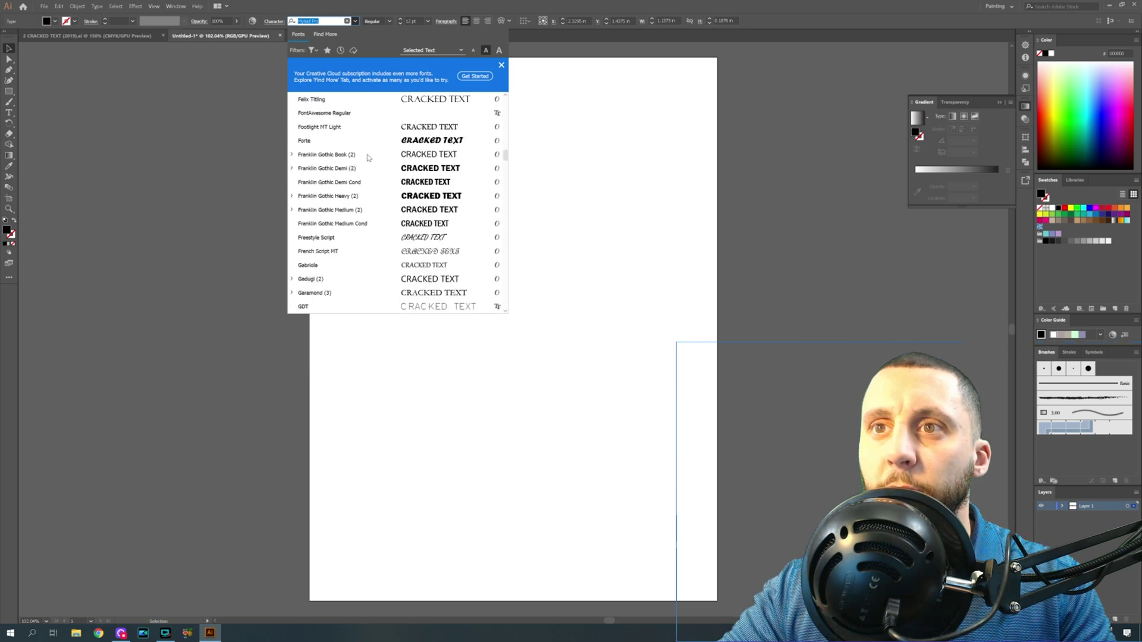
pyautogui.scroll(-1, 364, 156)
pyautogui.click(344, 155)
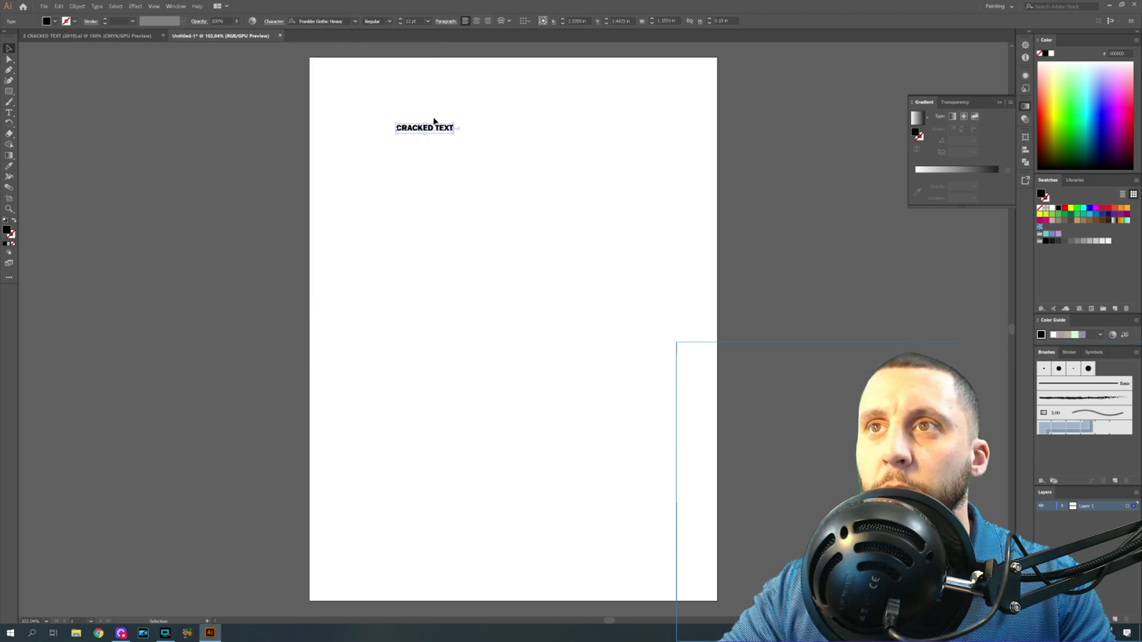
pyautogui.click(408, 21)
pyautogui.write('4')
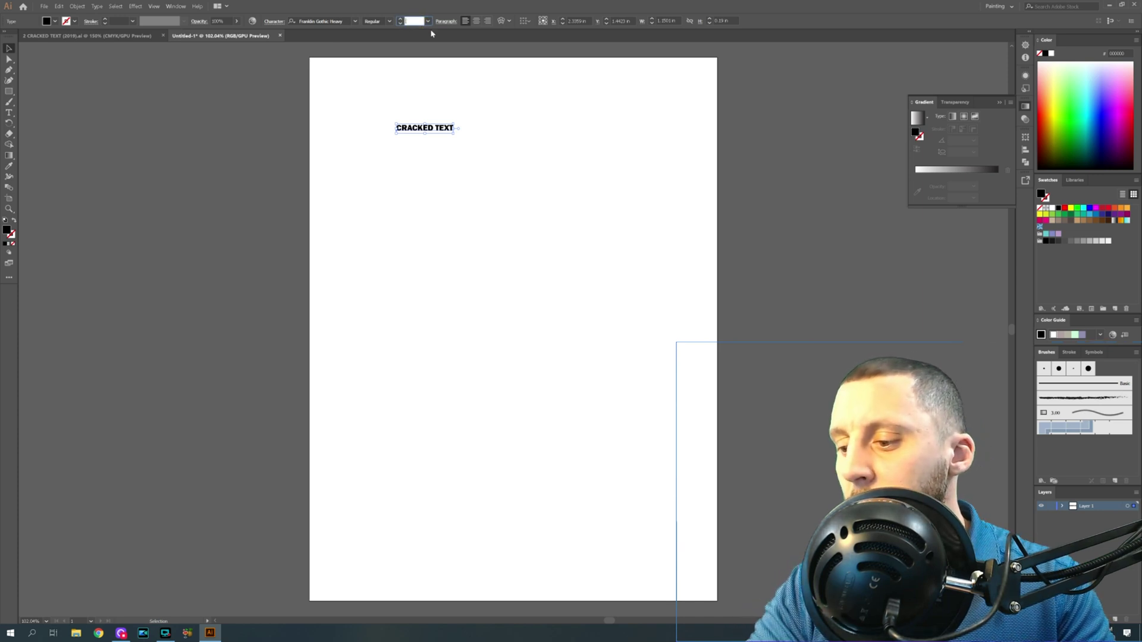
pyautogui.write('0')
pyautogui.press('Return')
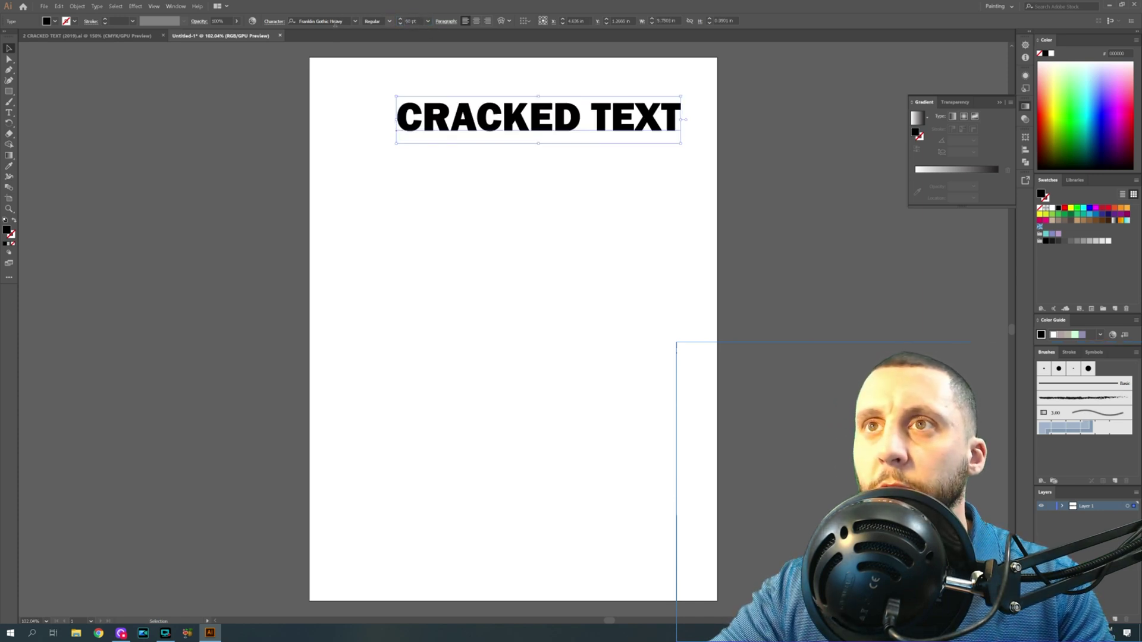
# Reposition the enlarged headline across the top of the page
pyautogui.click(277, 22)
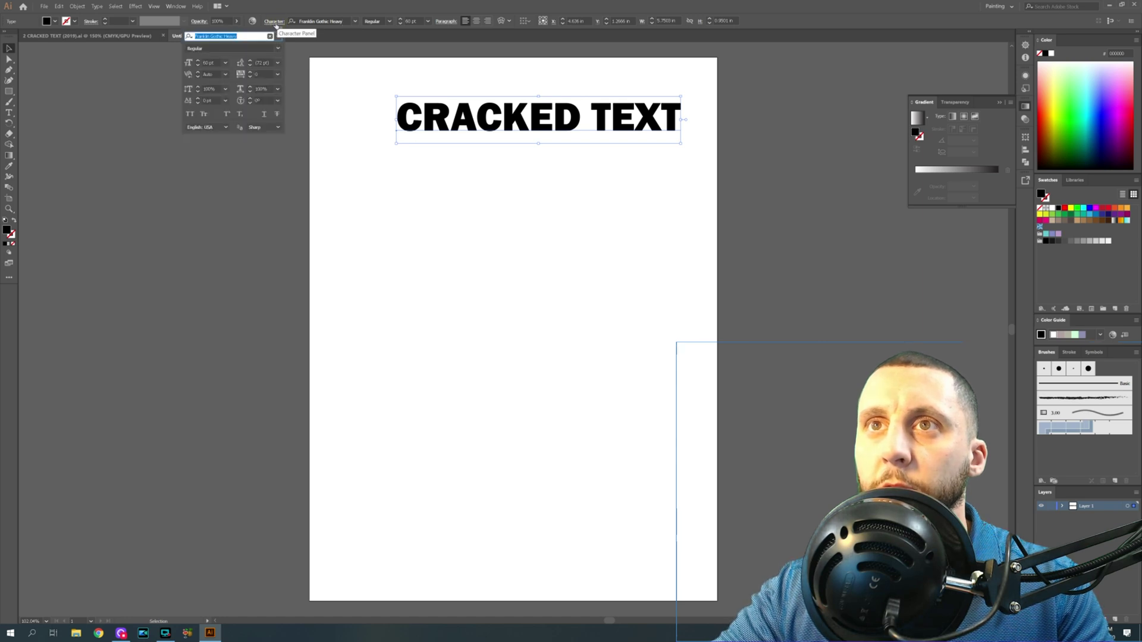
pyautogui.click(371, 75)
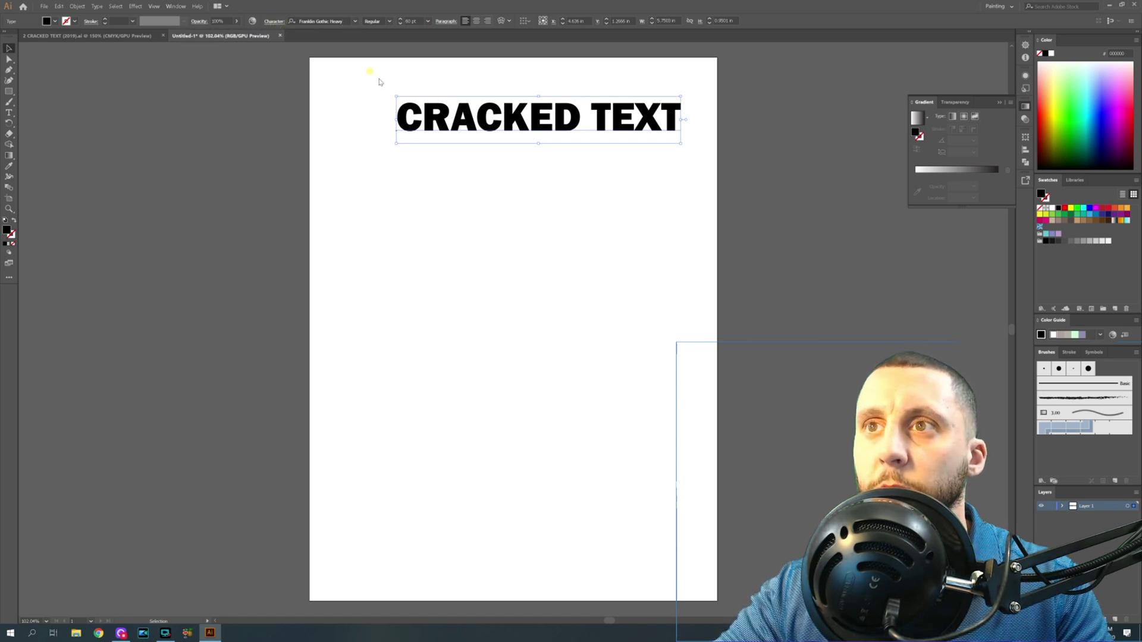
pyautogui.moveTo(435, 110); pyautogui.dragTo(404, 119)
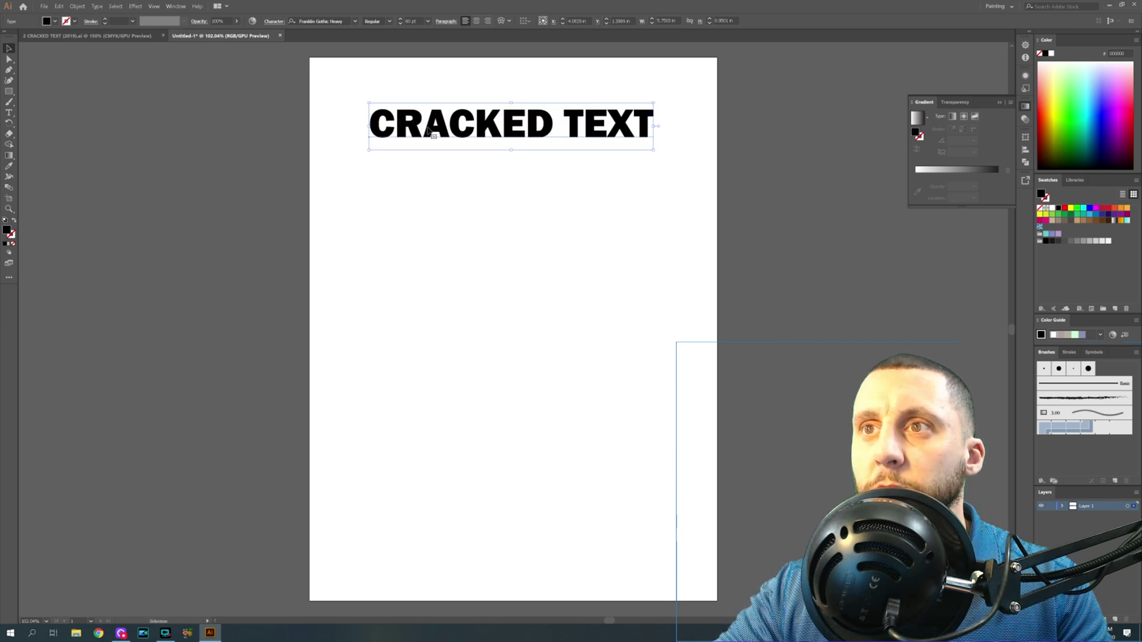
pyautogui.scroll(1, 428, 128)
pyautogui.scroll(-2, 428, 127)
pyautogui.scroll(1, 428, 141)
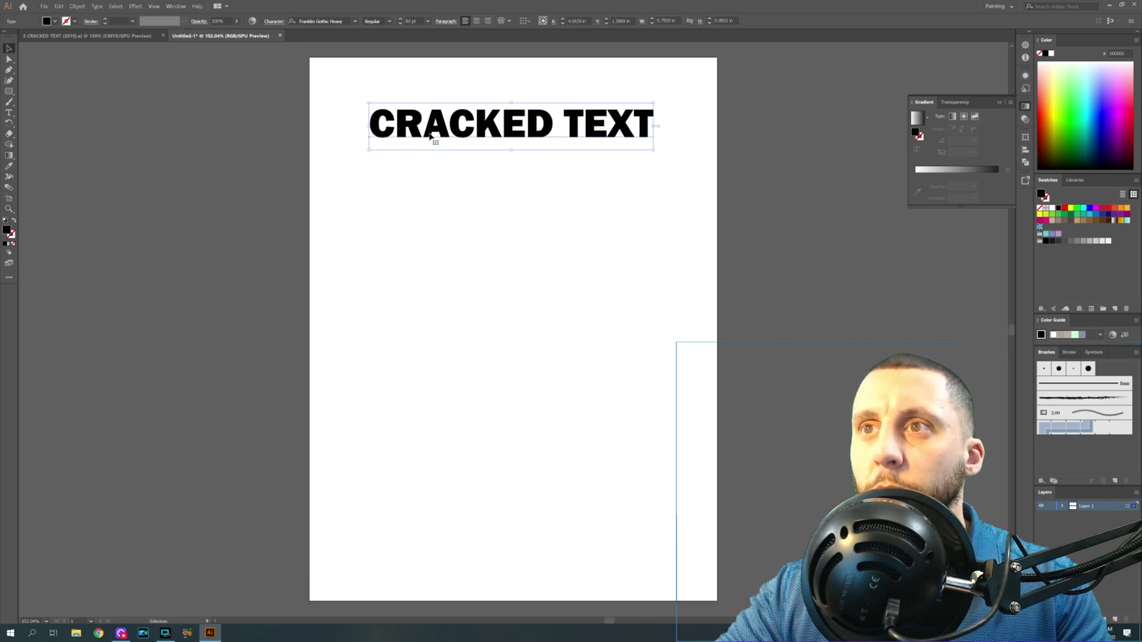
pyautogui.scroll(-3, 430, 136)
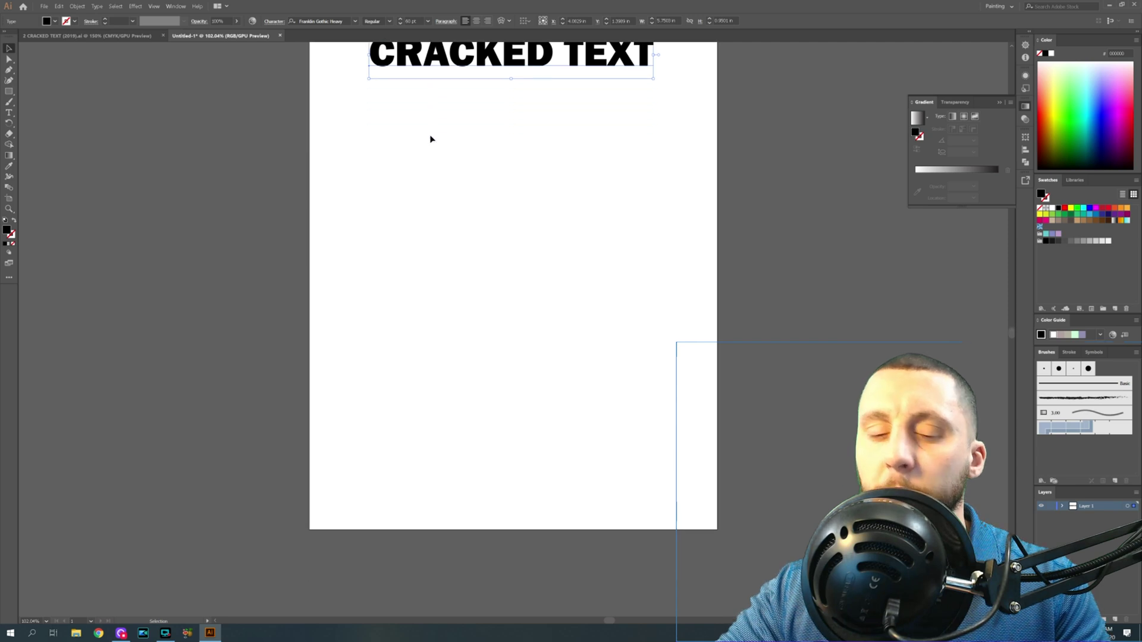
pyautogui.scroll(1, 431, 139)
pyautogui.hscroll(1, 432, 140)
pyautogui.hscroll(-2, 432, 141)
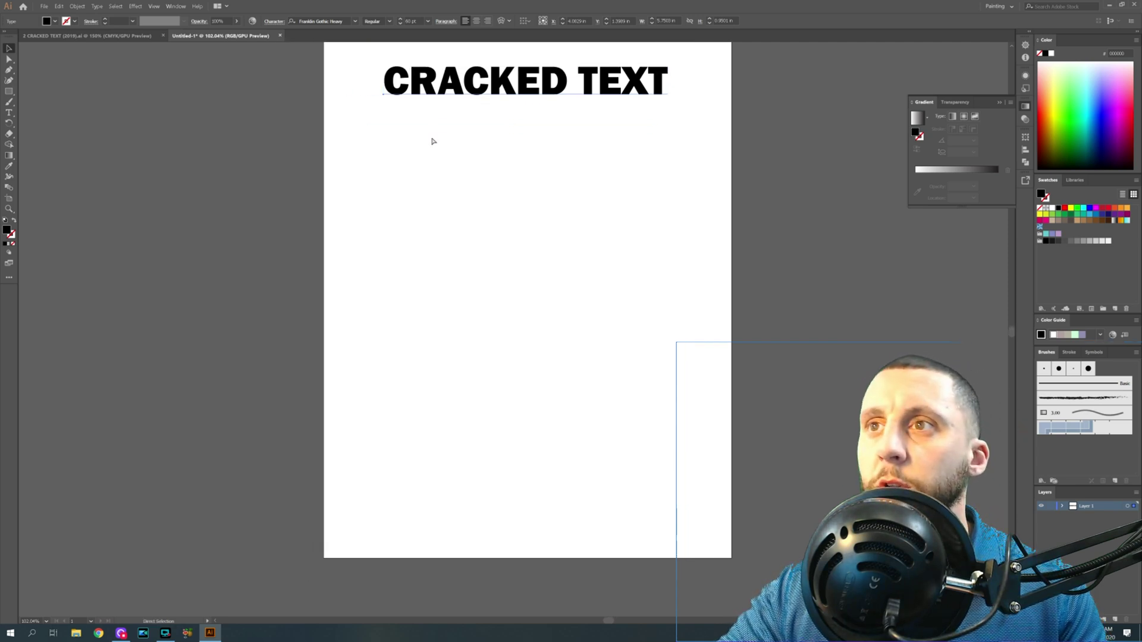
pyautogui.hscroll(4, 433, 143)
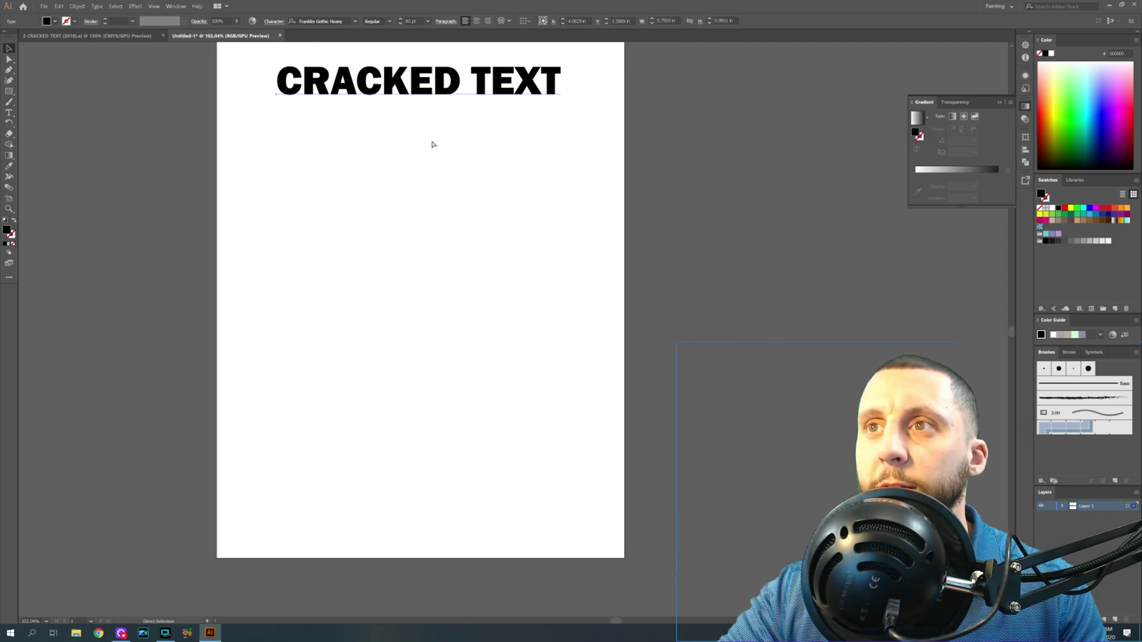
pyautogui.hscroll(-3, 432, 145)
pyautogui.press('v')
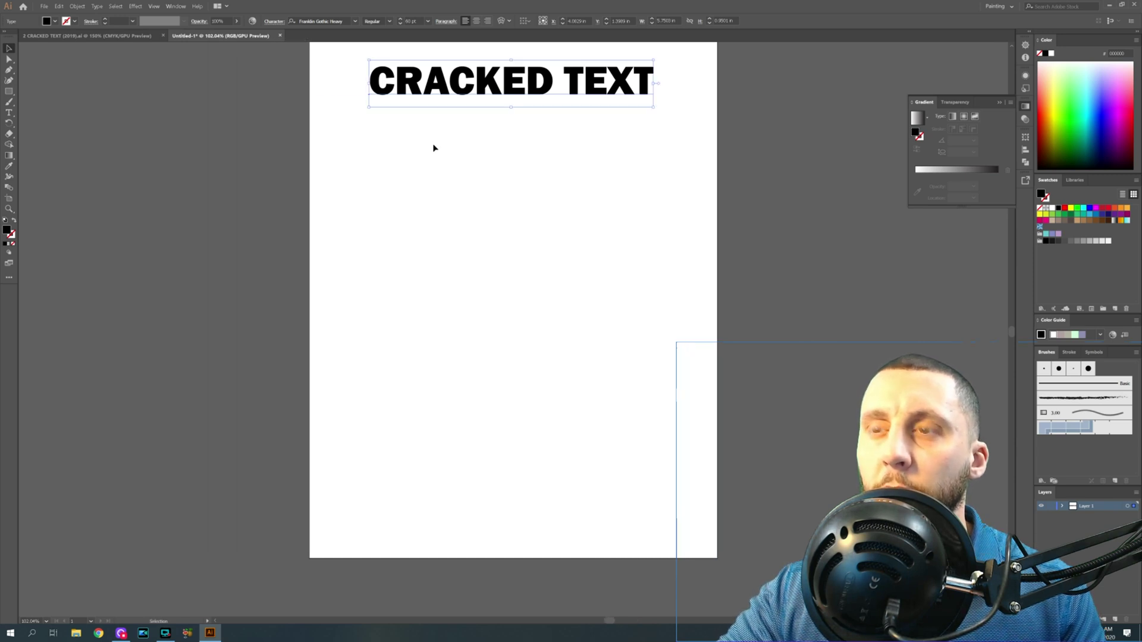
pyautogui.scroll(2, 535, 59)
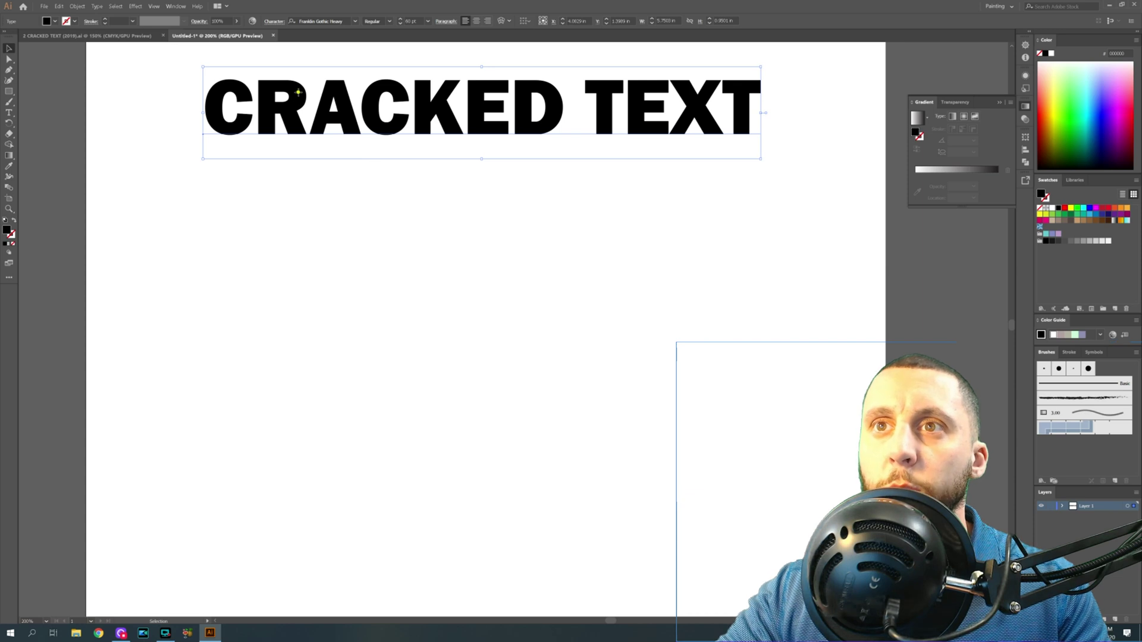
pyautogui.moveTo(298, 91); pyautogui.dragTo(308, 150)
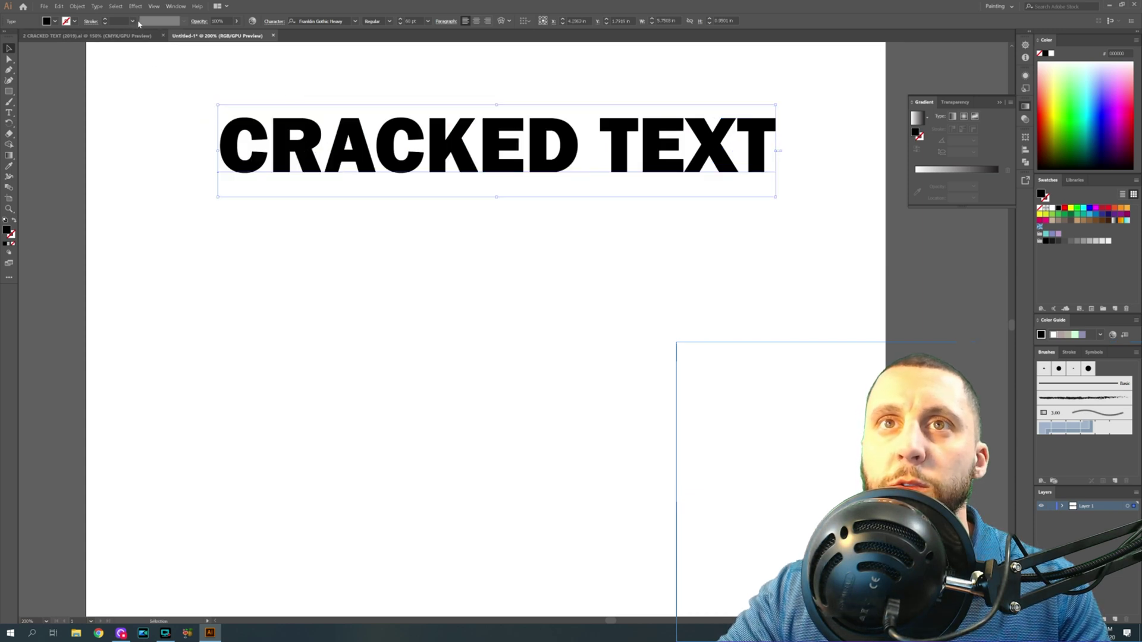
# Fill the headline orange-red and give it a 1.5 pt black stroke
pyautogui.click(54, 22)
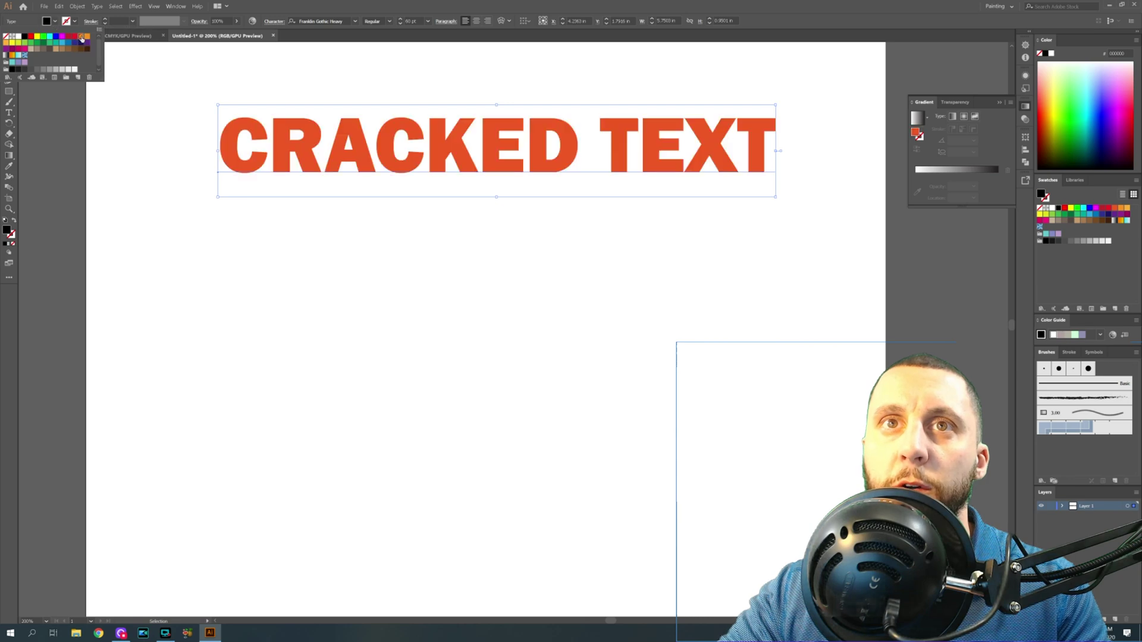
pyautogui.click(81, 37)
pyautogui.click(74, 22)
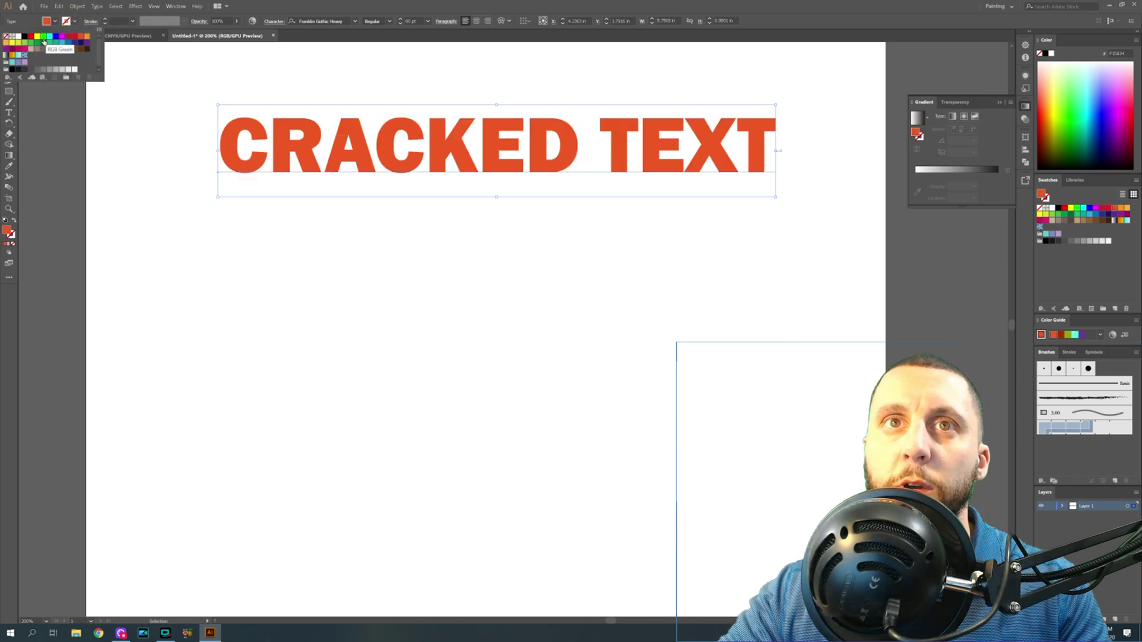
pyautogui.click(25, 37)
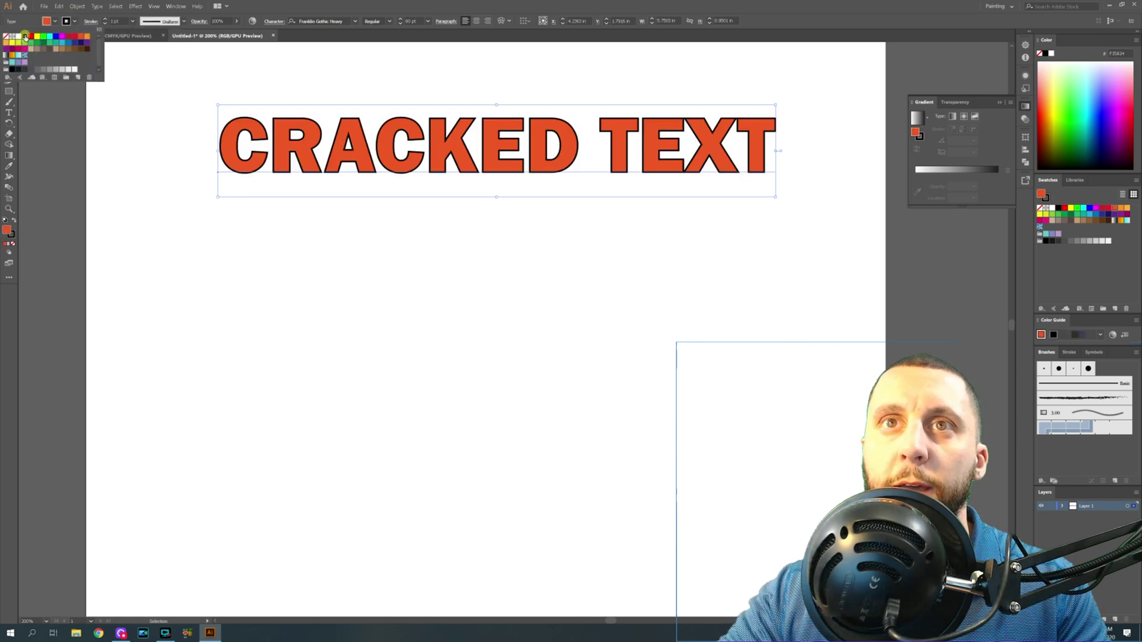
pyautogui.click(118, 22)
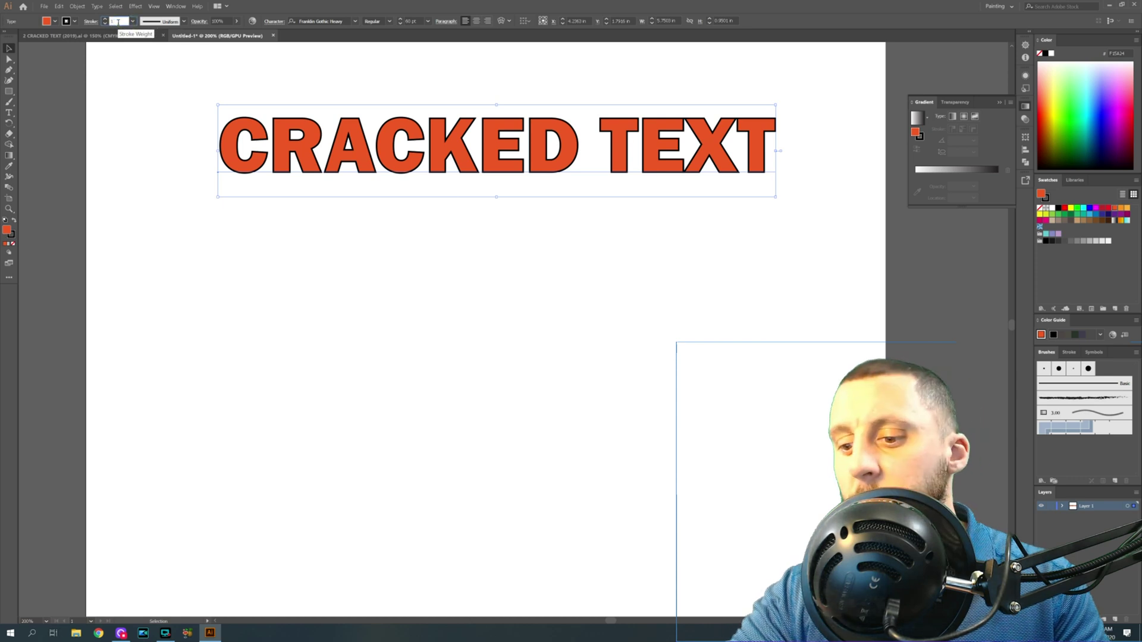
pyautogui.write('1.5')
pyautogui.press('Return')
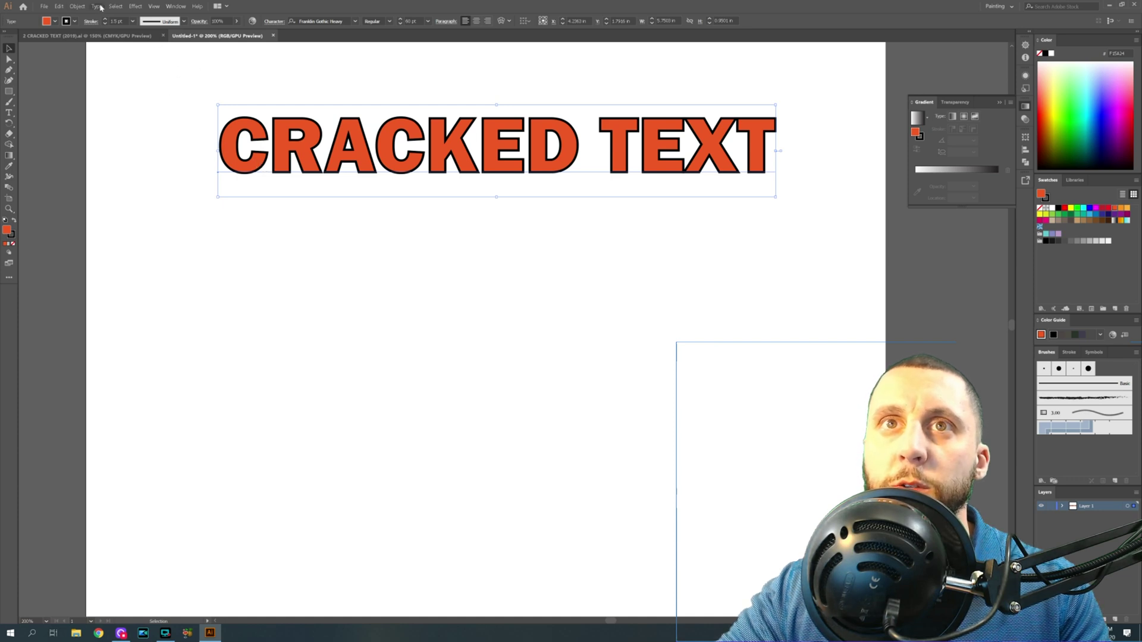
pyautogui.click(97, 6)
# Create outlines from the headline, test-move the C in isolation mode, then undo and exit
pyautogui.click(136, 153)
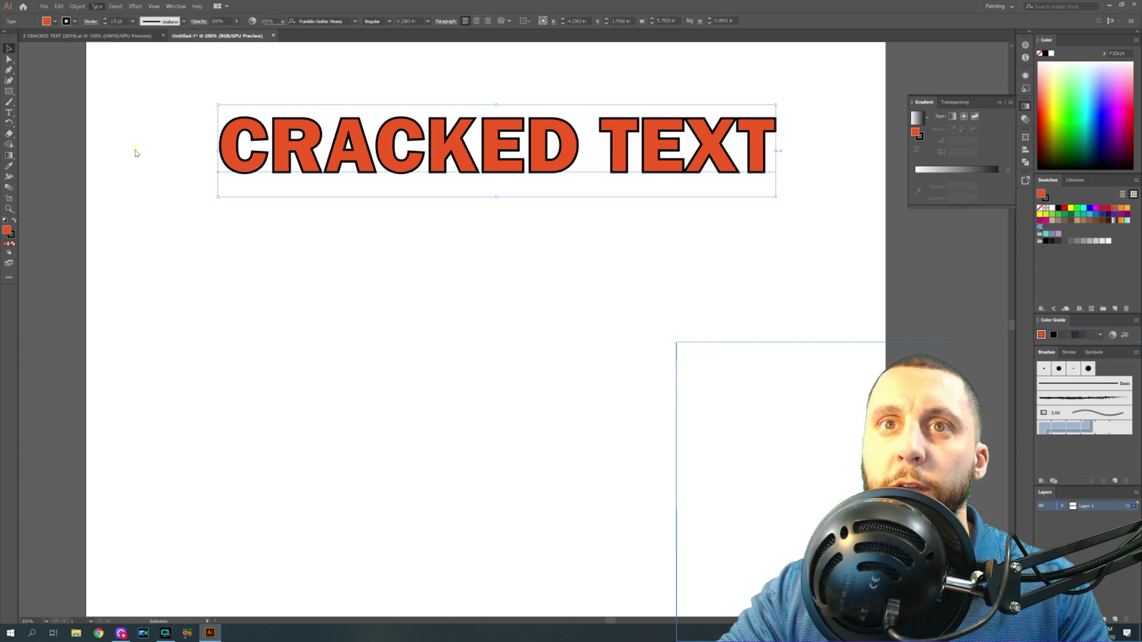
pyautogui.click(252, 194)
pyautogui.doubleClick(251, 170)
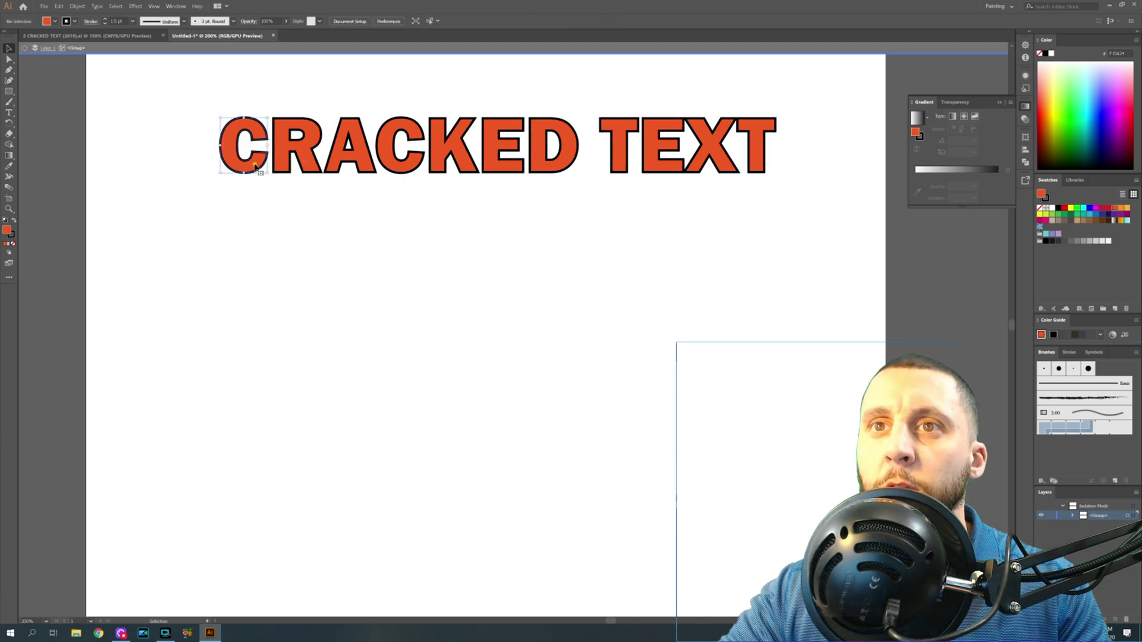
pyautogui.doubleClick(252, 167)
pyautogui.moveTo(250, 175); pyautogui.dragTo(232, 255)
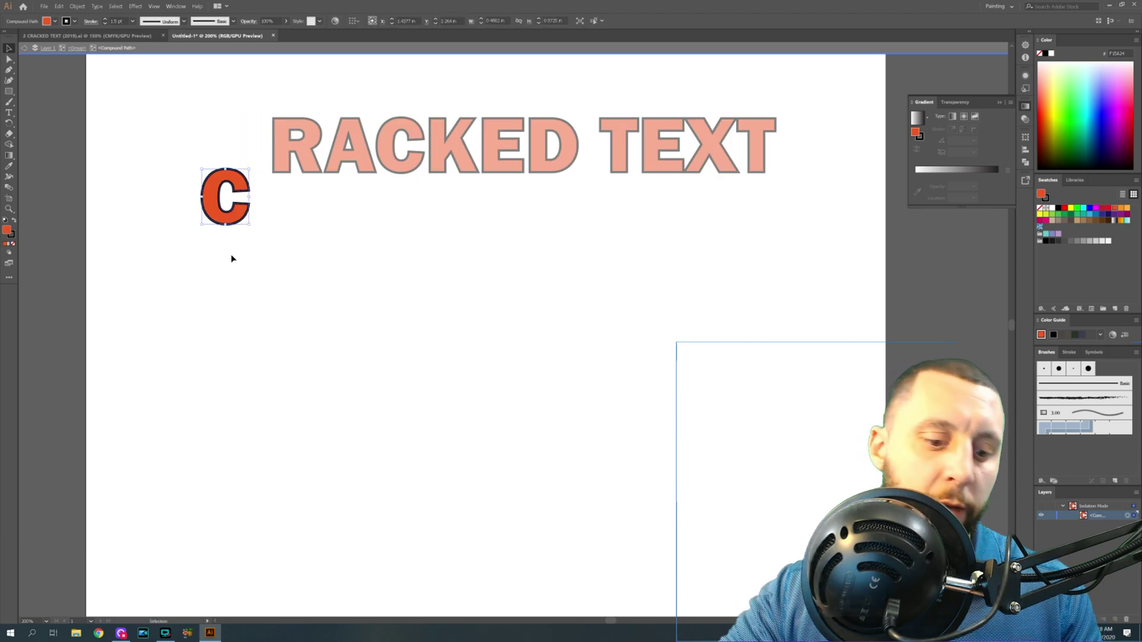
pyautogui.hotkey('ctrl', 'z')
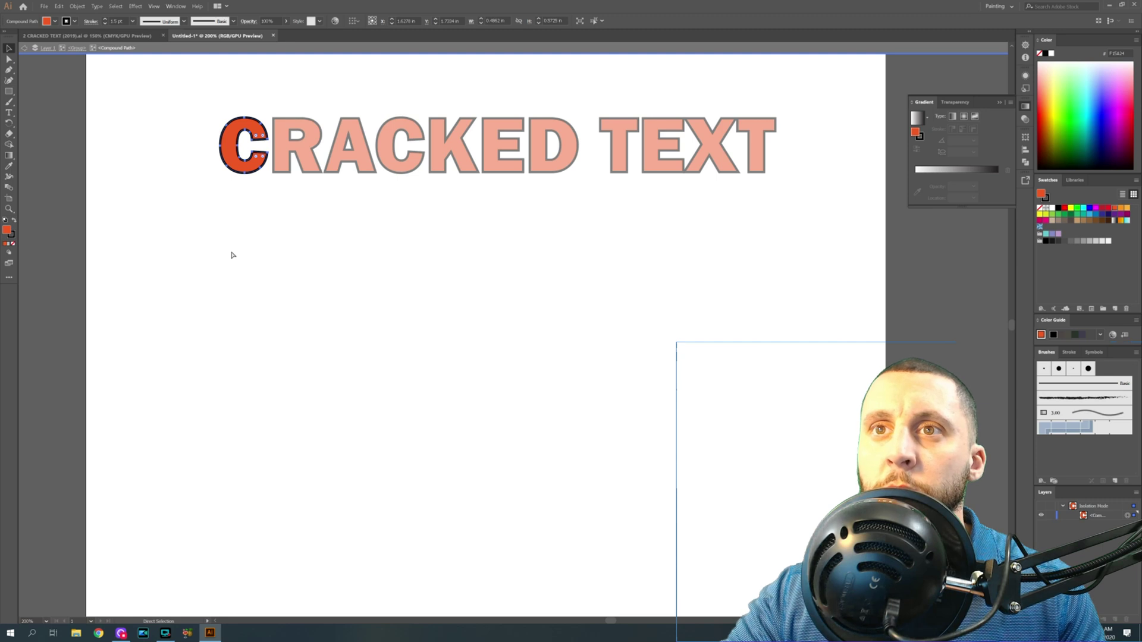
pyautogui.doubleClick(290, 239)
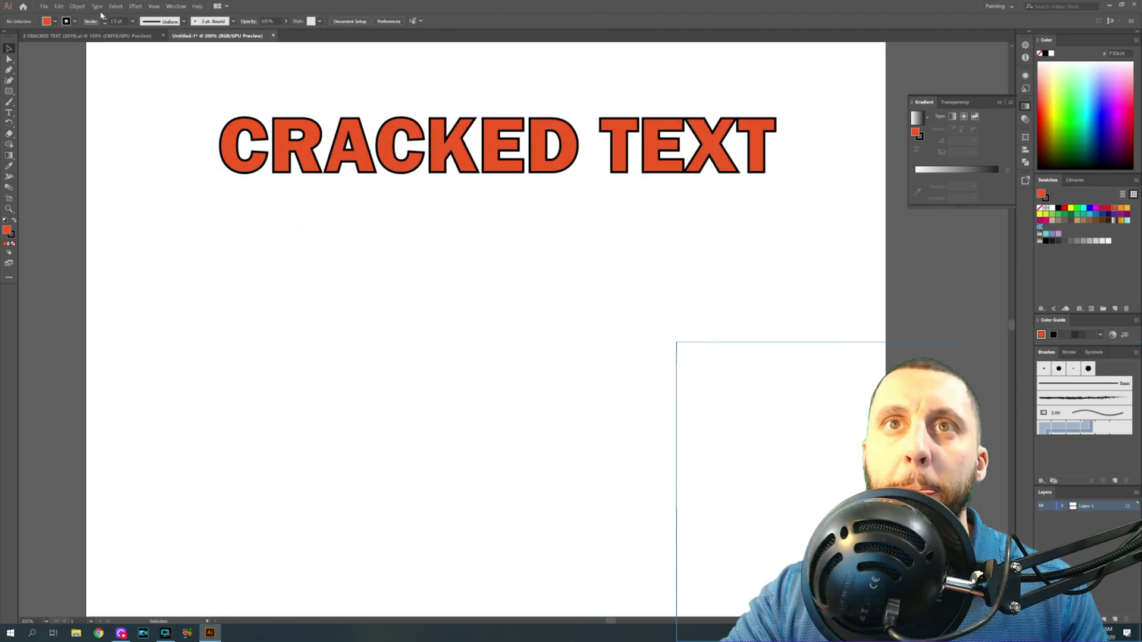
# Set the eraser size to 5 and cut cracks through the C, R and A
pyautogui.doubleClick(10, 135)
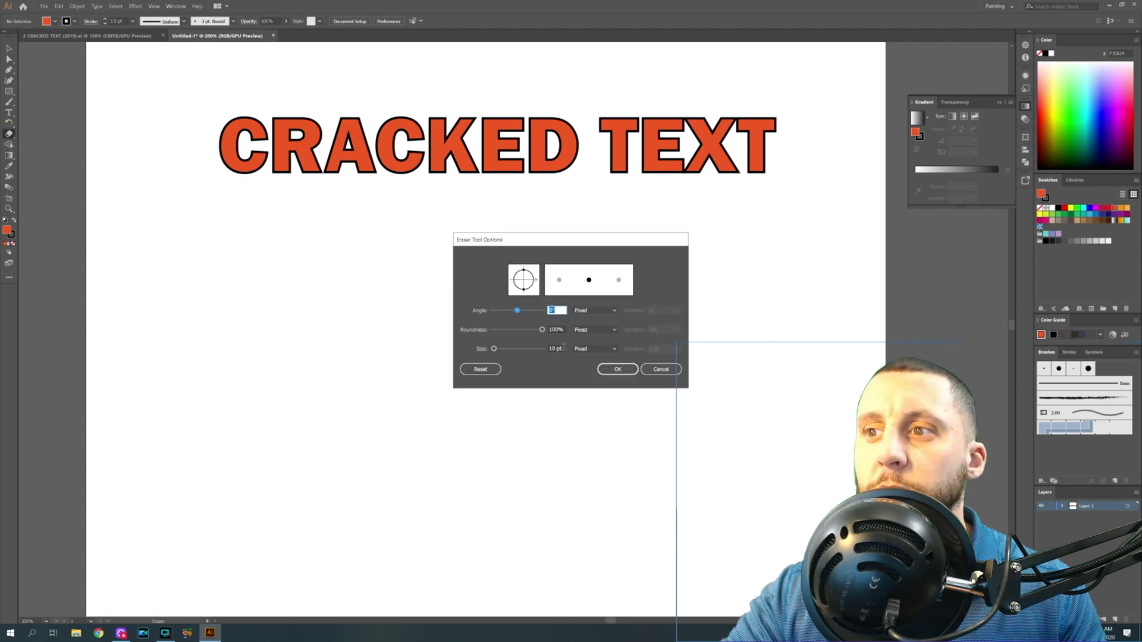
pyautogui.click(563, 347)
pyautogui.write('5')
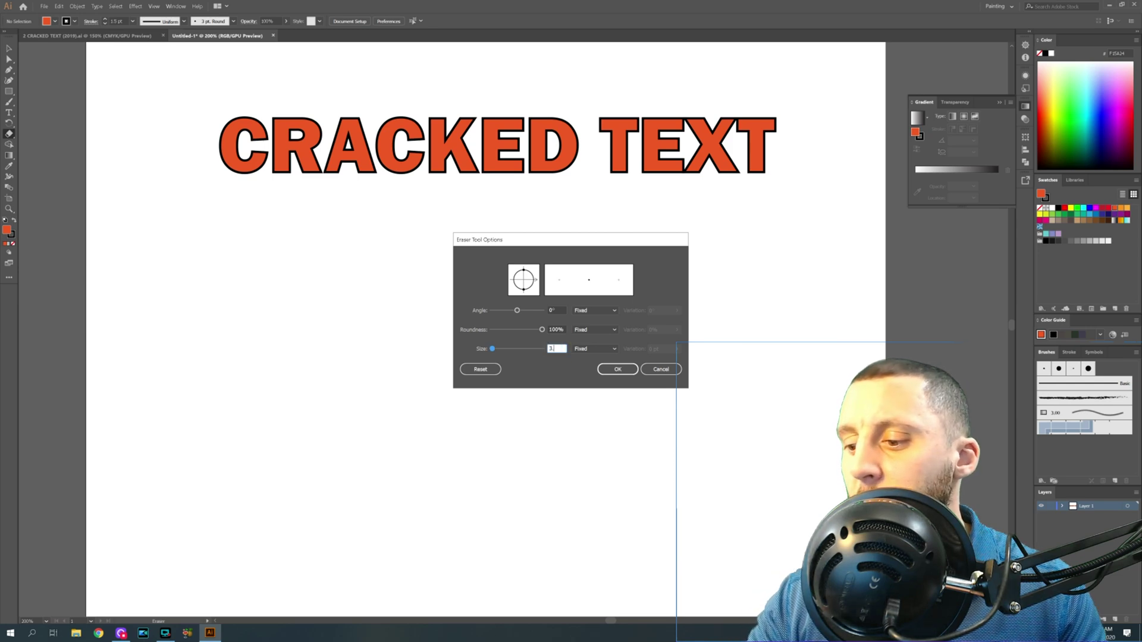
pyautogui.press('Return')
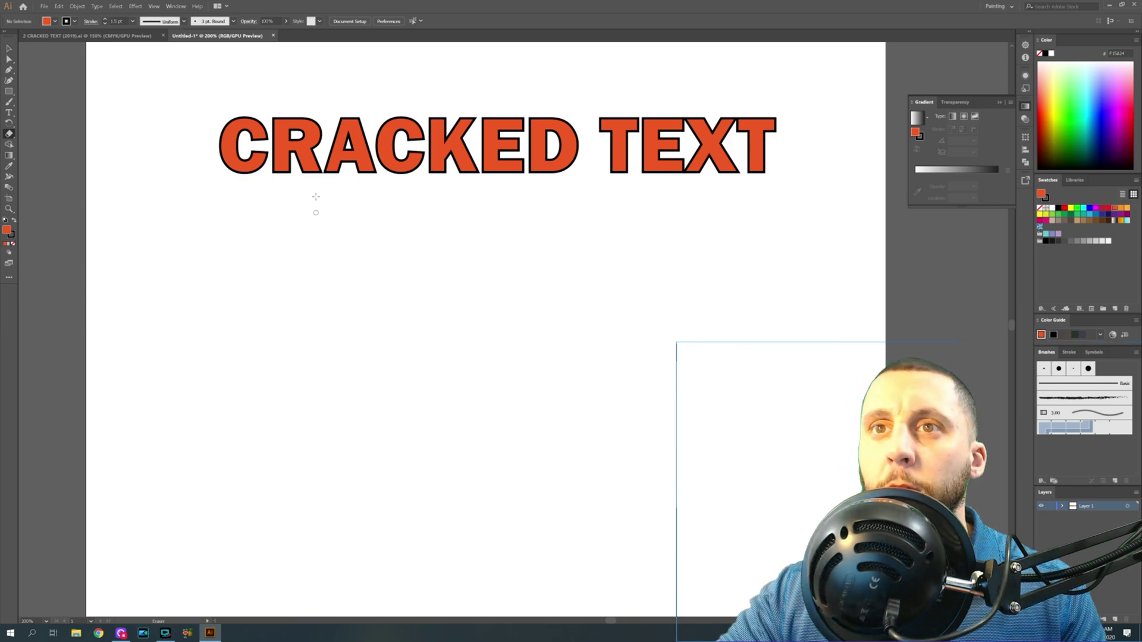
pyautogui.moveTo(242, 112)
pyautogui.mouseDown()
pyautogui.moveTo(197, 164)
pyautogui.moveTo(229, 116)
pyautogui.moveTo(282, 144)
pyautogui.moveTo(244, 173)
pyautogui.mouseUp()
pyautogui.moveTo(296, 114); pyautogui.dragTo(283, 192)
pyautogui.moveTo(275, 112); pyautogui.dragTo(324, 139)
pyautogui.moveTo(331, 140); pyautogui.dragTo(395, 181)
# Cut cracks through the second C, K, E, D and every letter of TEXT
pyautogui.moveTo(417, 119)
pyautogui.mouseDown()
pyautogui.moveTo(375, 109)
pyautogui.moveTo(403, 174)
pyautogui.mouseUp()
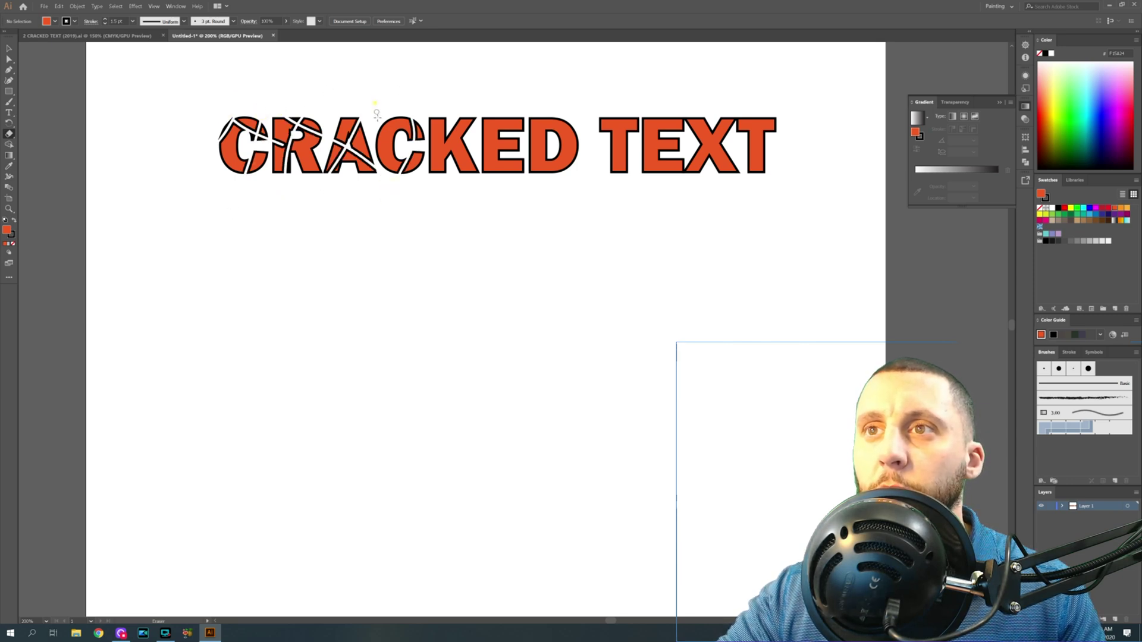
pyautogui.moveTo(377, 116); pyautogui.dragTo(425, 191)
pyautogui.moveTo(430, 101)
pyautogui.mouseDown()
pyautogui.moveTo(473, 203)
pyautogui.moveTo(439, 108)
pyautogui.moveTo(419, 159)
pyautogui.moveTo(556, 152)
pyautogui.mouseUp()
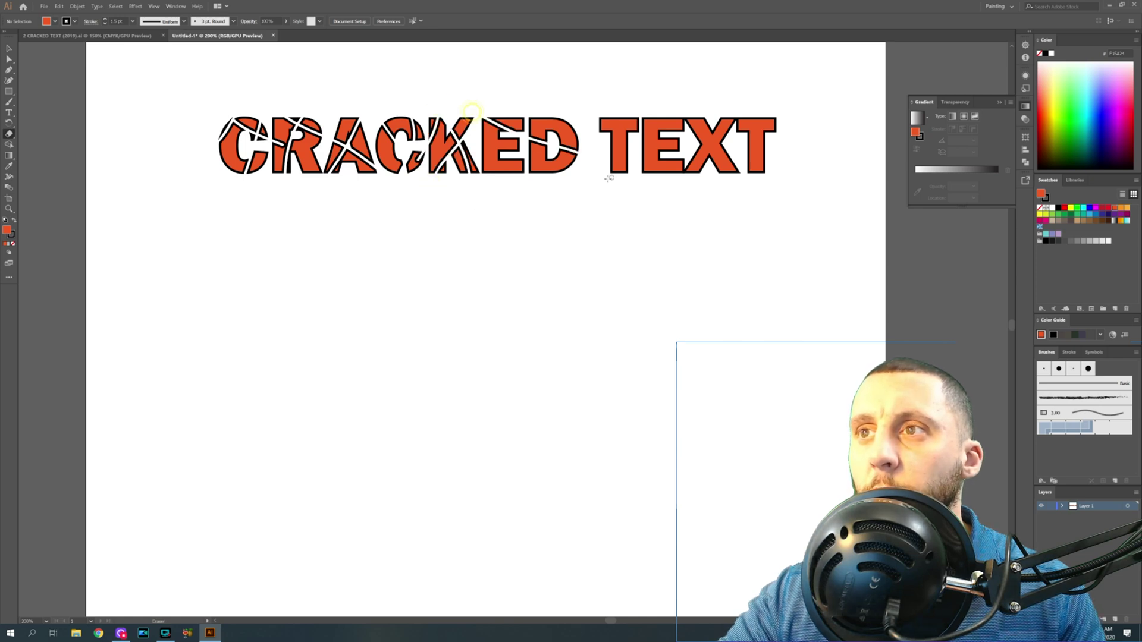
pyautogui.moveTo(556, 107); pyautogui.dragTo(537, 193)
pyautogui.moveTo(500, 138); pyautogui.dragTo(498, 177)
pyautogui.moveTo(528, 129); pyautogui.dragTo(576, 164)
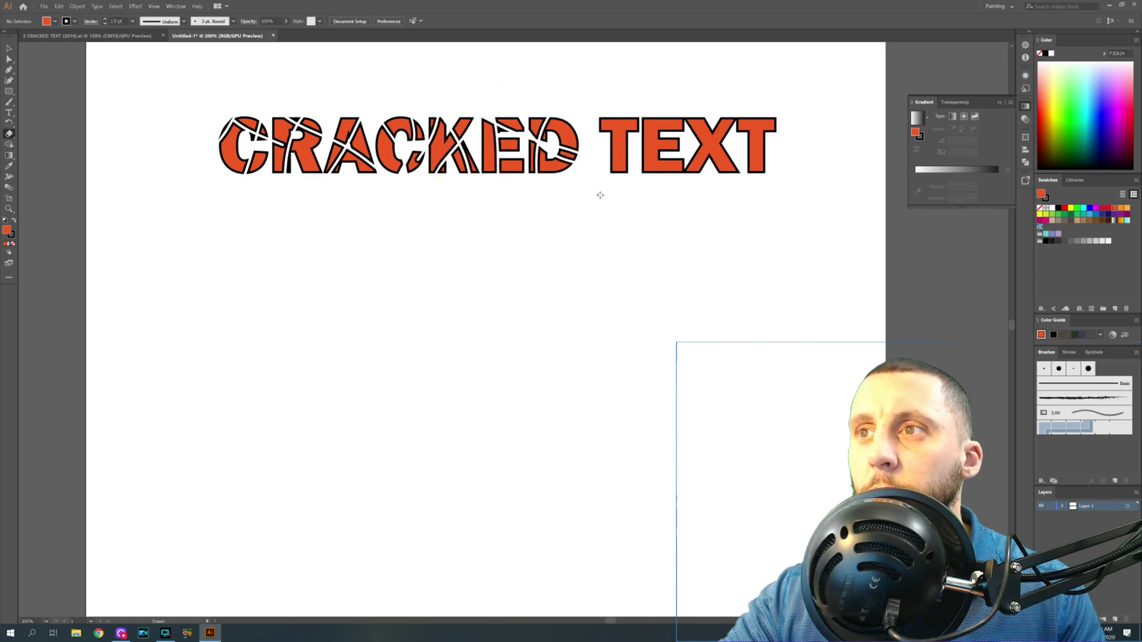
pyautogui.moveTo(621, 94); pyautogui.dragTo(612, 195)
pyautogui.moveTo(642, 152)
pyautogui.mouseDown()
pyautogui.moveTo(689, 210)
pyautogui.moveTo(712, 140)
pyautogui.moveTo(697, 114)
pyautogui.moveTo(727, 178)
pyautogui.mouseUp()
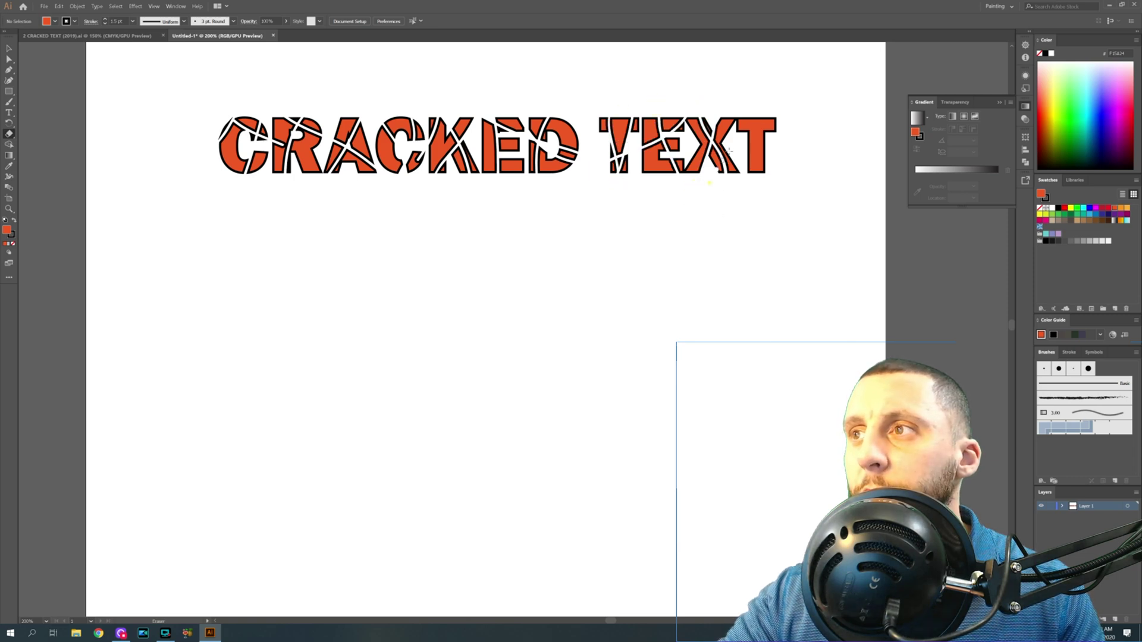
pyautogui.moveTo(776, 112)
pyautogui.mouseDown()
pyautogui.moveTo(710, 181)
pyautogui.moveTo(754, 137)
pyautogui.moveTo(751, 179)
pyautogui.mouseUp()
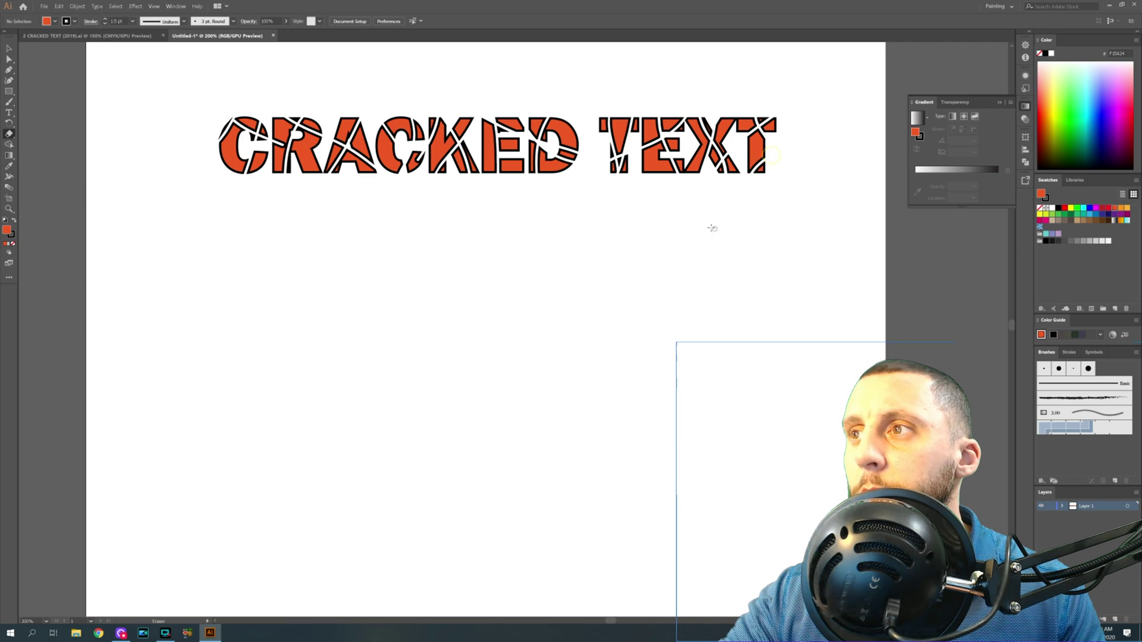
pyautogui.click(9, 48)
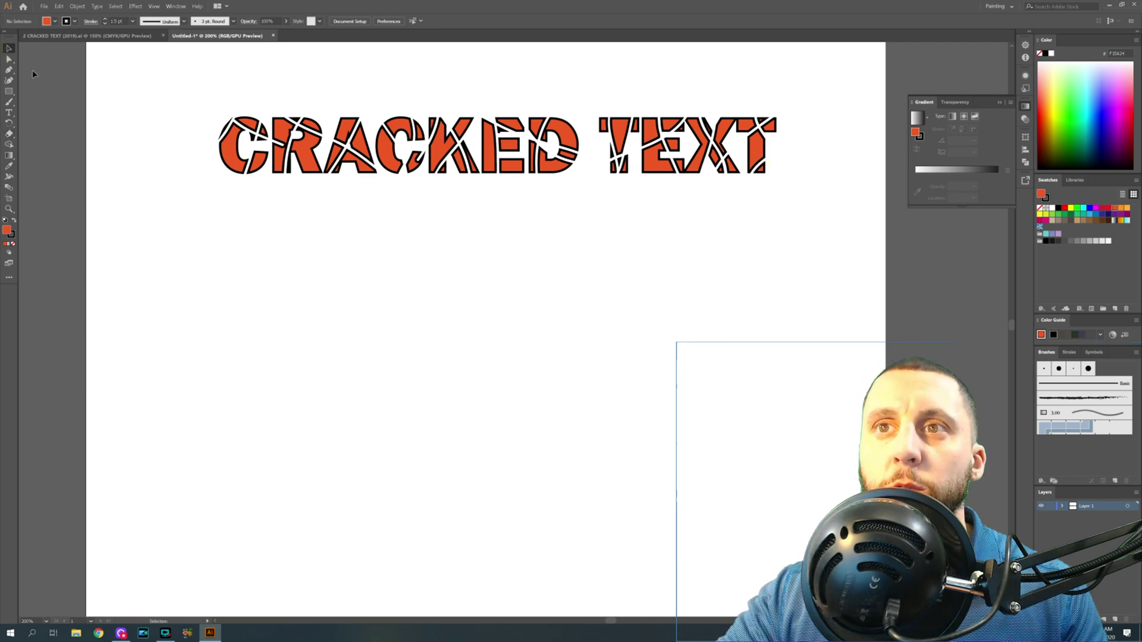
# Draw an orange-red rectangle below the cracked headline
pyautogui.click(359, 163)
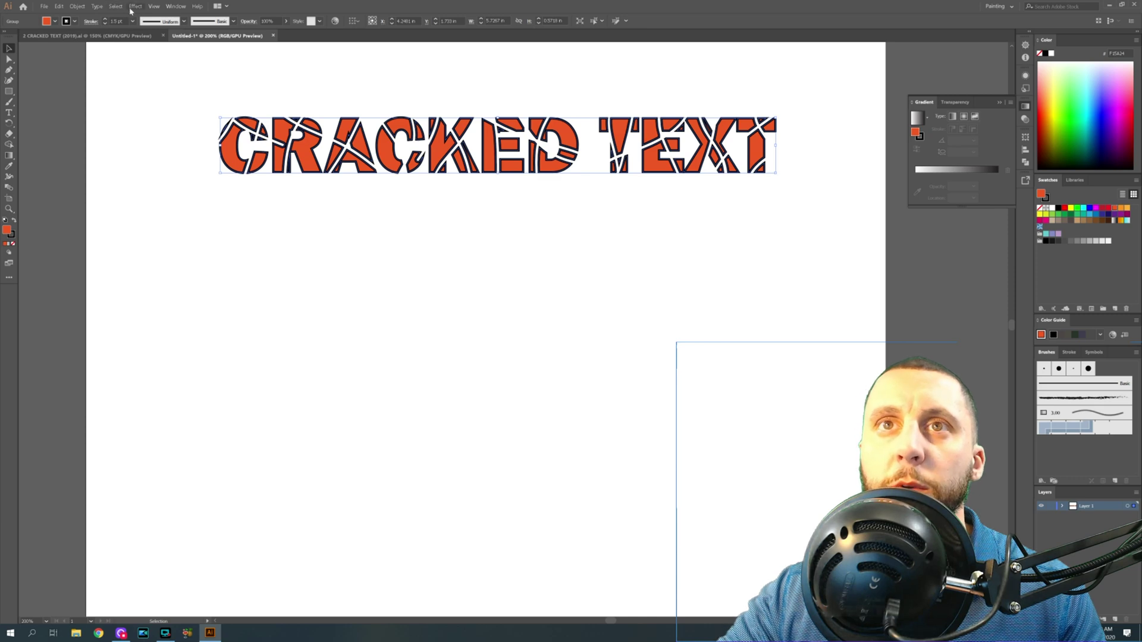
pyautogui.click(9, 91)
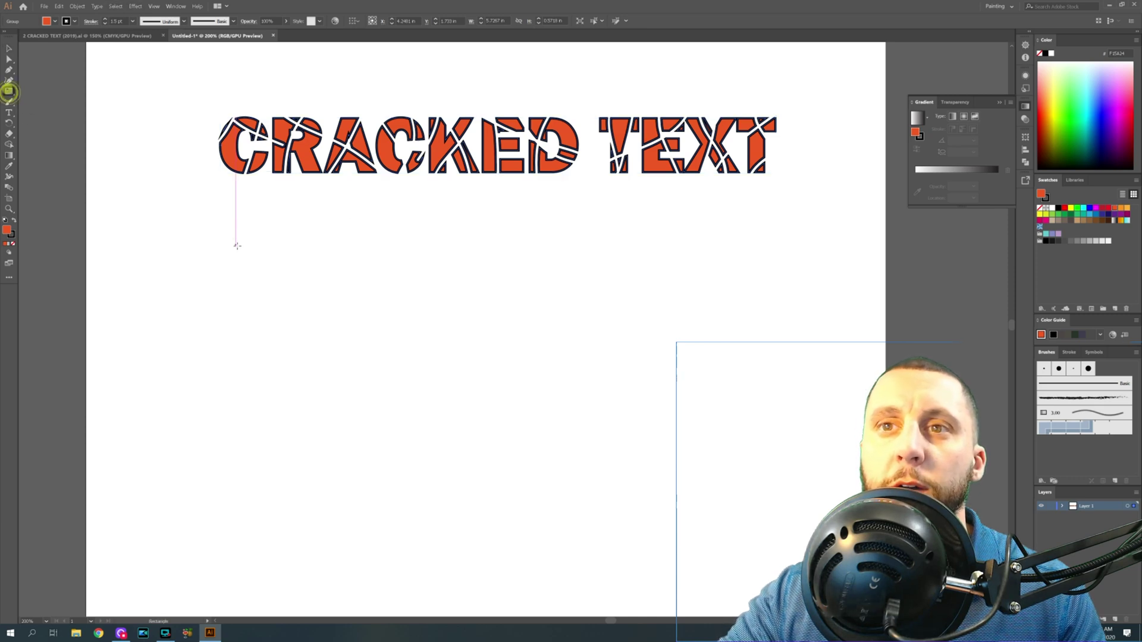
pyautogui.moveTo(254, 245); pyautogui.dragTo(571, 455)
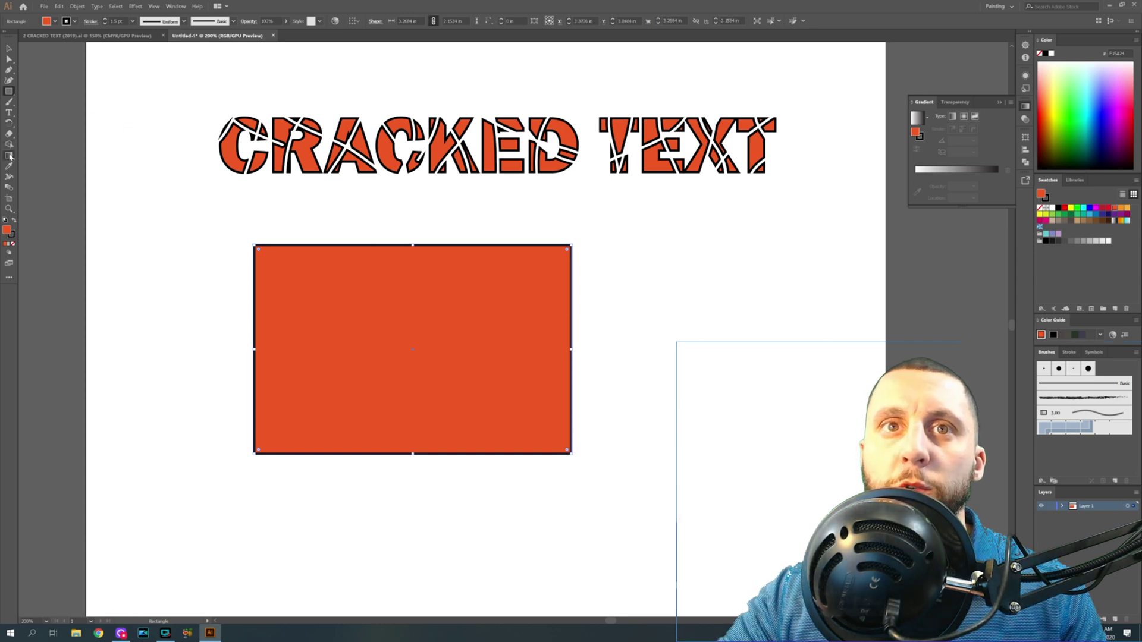
# Set the eraser size to 15 pt and cut wide cracks across the rectangle
pyautogui.doubleClick(8, 135)
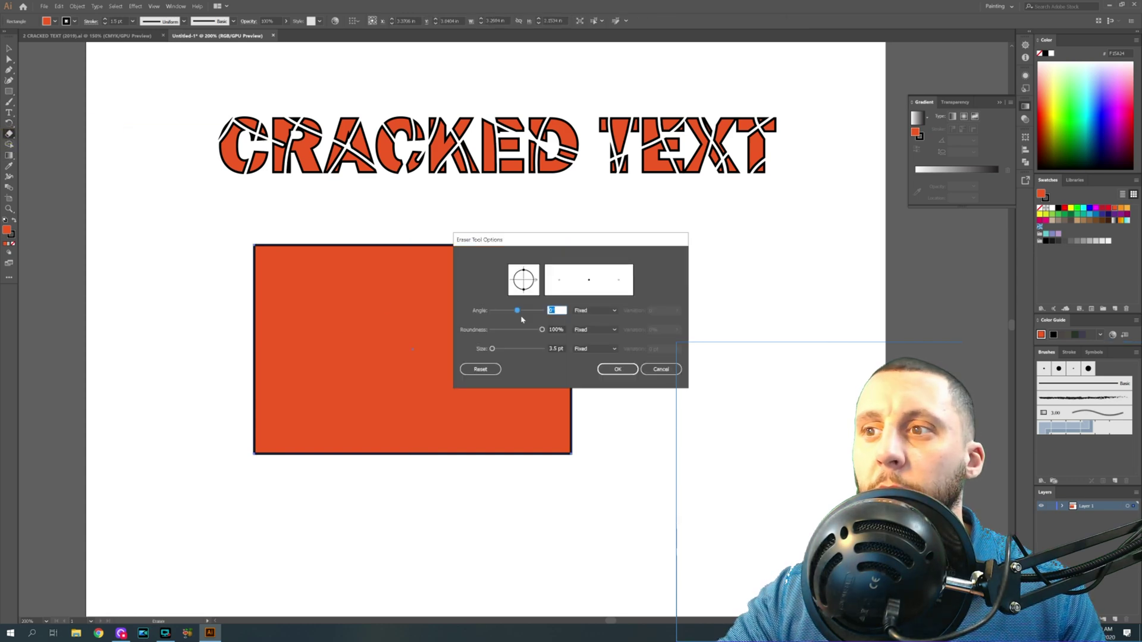
pyautogui.doubleClick(556, 348)
pyautogui.write('15')
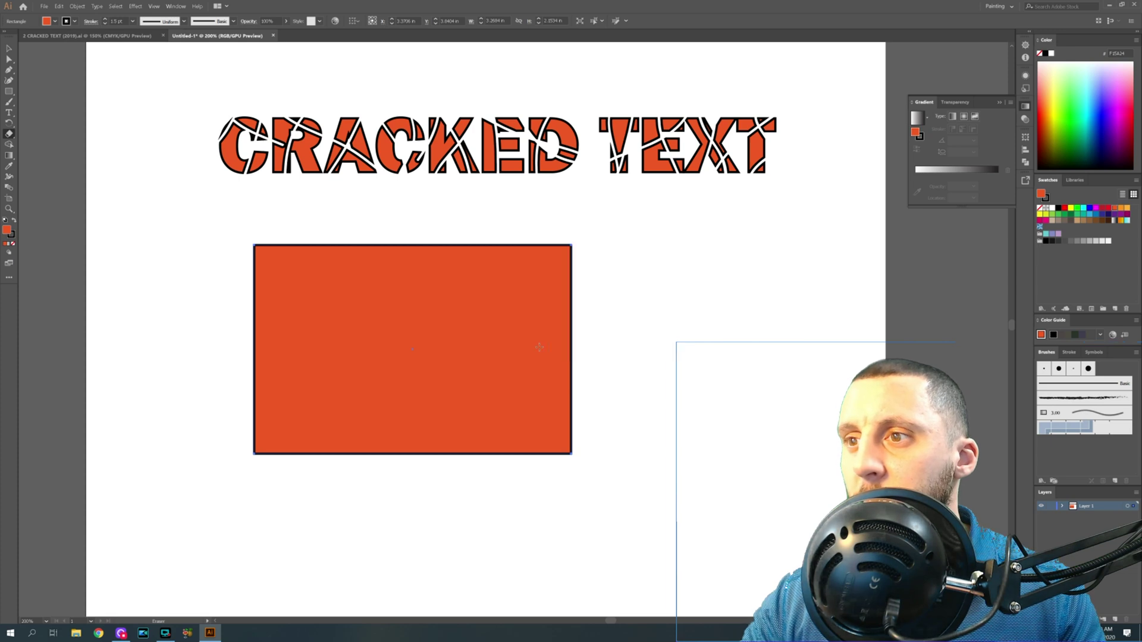
pyautogui.press('Return')
pyautogui.moveTo(369, 234); pyautogui.dragTo(179, 342)
pyautogui.moveTo(297, 433)
pyautogui.mouseDown()
pyautogui.moveTo(346, 338)
pyautogui.moveTo(486, 273)
pyautogui.moveTo(534, 231)
pyautogui.mouseUp()
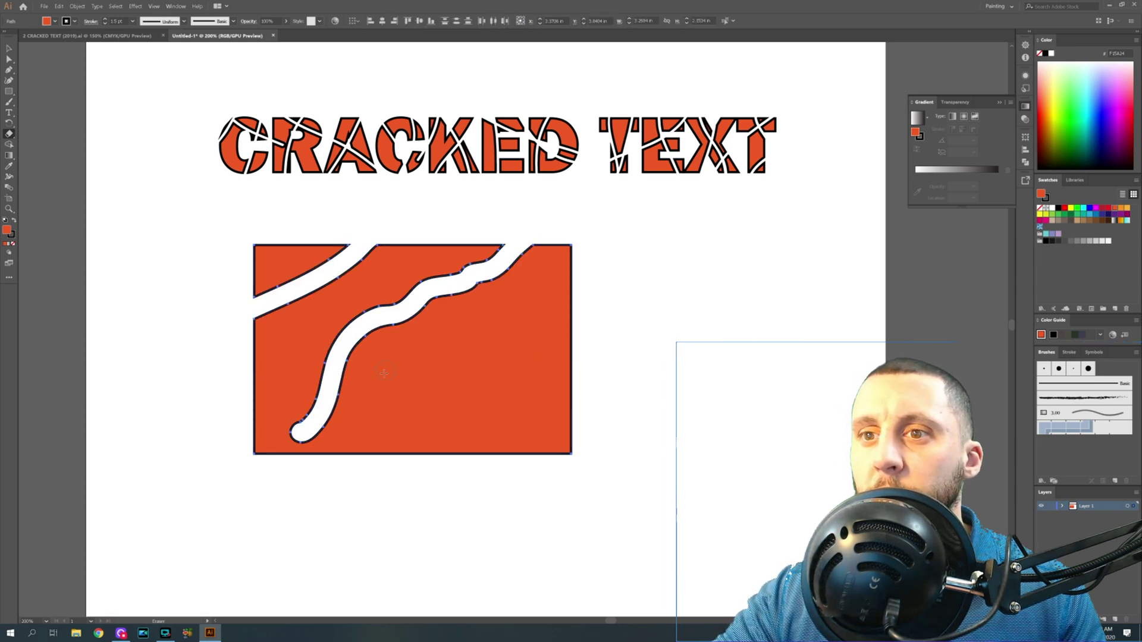
pyautogui.moveTo(309, 423); pyautogui.dragTo(268, 466)
pyautogui.moveTo(342, 476)
pyautogui.mouseDown()
pyautogui.moveTo(415, 381)
pyautogui.moveTo(470, 354)
pyautogui.moveTo(517, 348)
pyautogui.moveTo(562, 392)
pyautogui.moveTo(647, 402)
pyautogui.mouseUp()
pyautogui.moveTo(476, 461)
pyautogui.mouseDown()
pyautogui.moveTo(492, 399)
pyautogui.moveTo(377, 183)
pyautogui.moveTo(236, 394)
pyautogui.mouseUp()
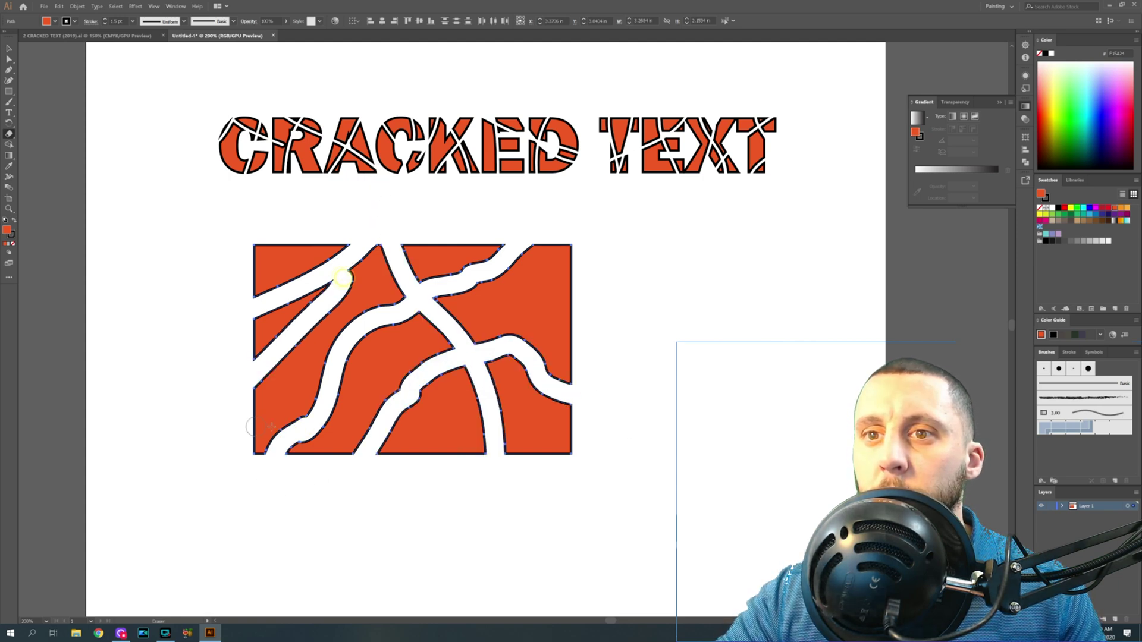
pyautogui.press('v')
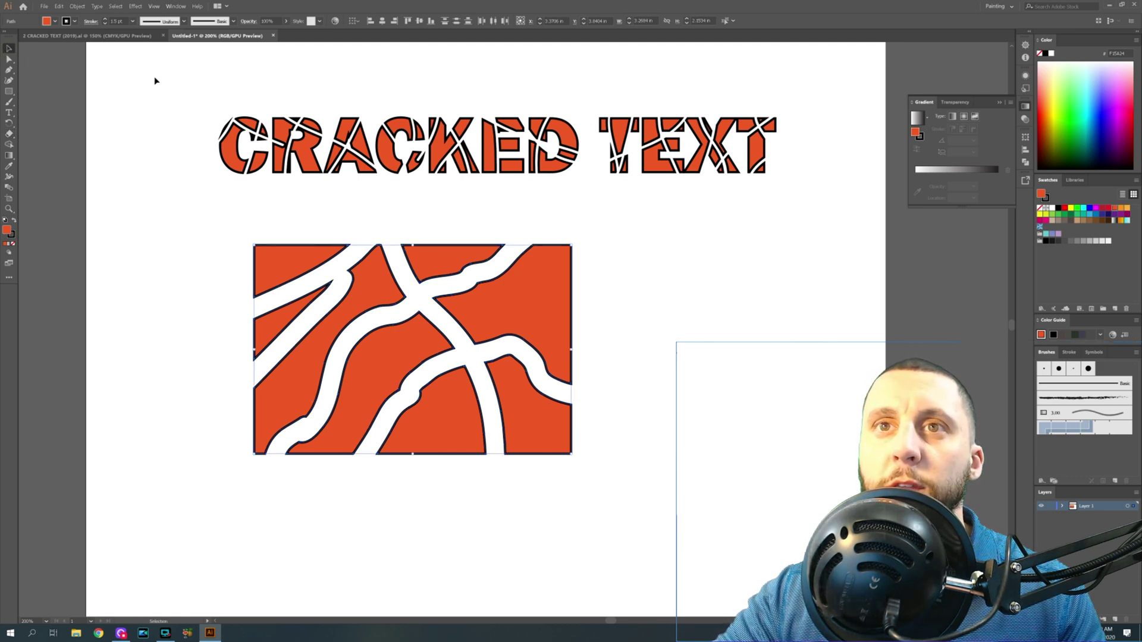
pyautogui.moveTo(165, 74); pyautogui.dragTo(849, 495)
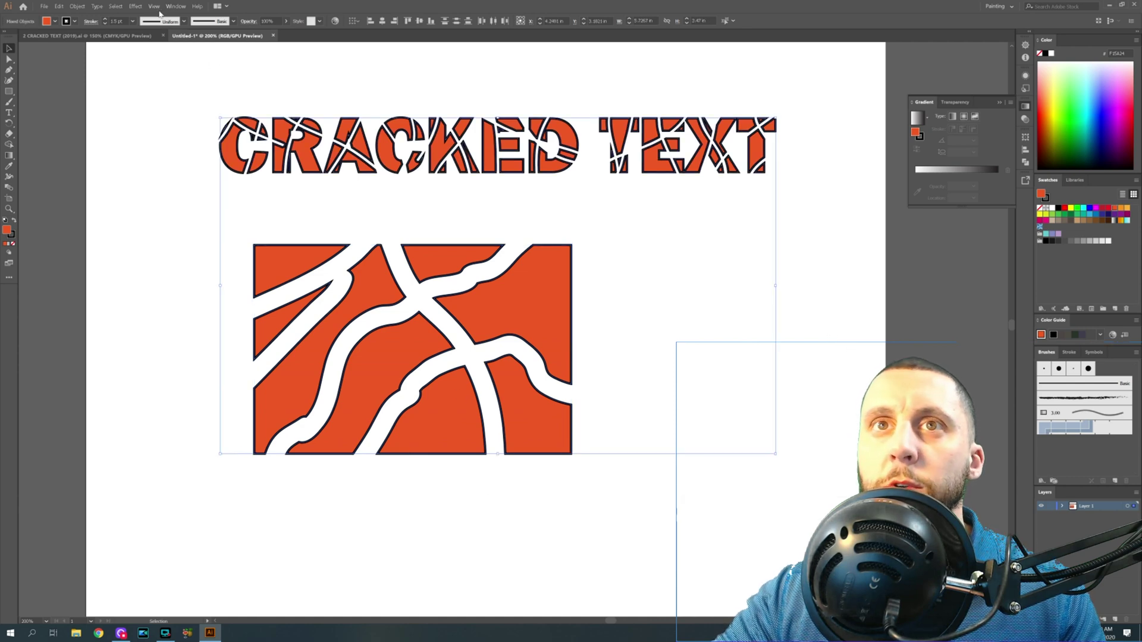
pyautogui.click(135, 7)
pyautogui.moveTo(169, 58)
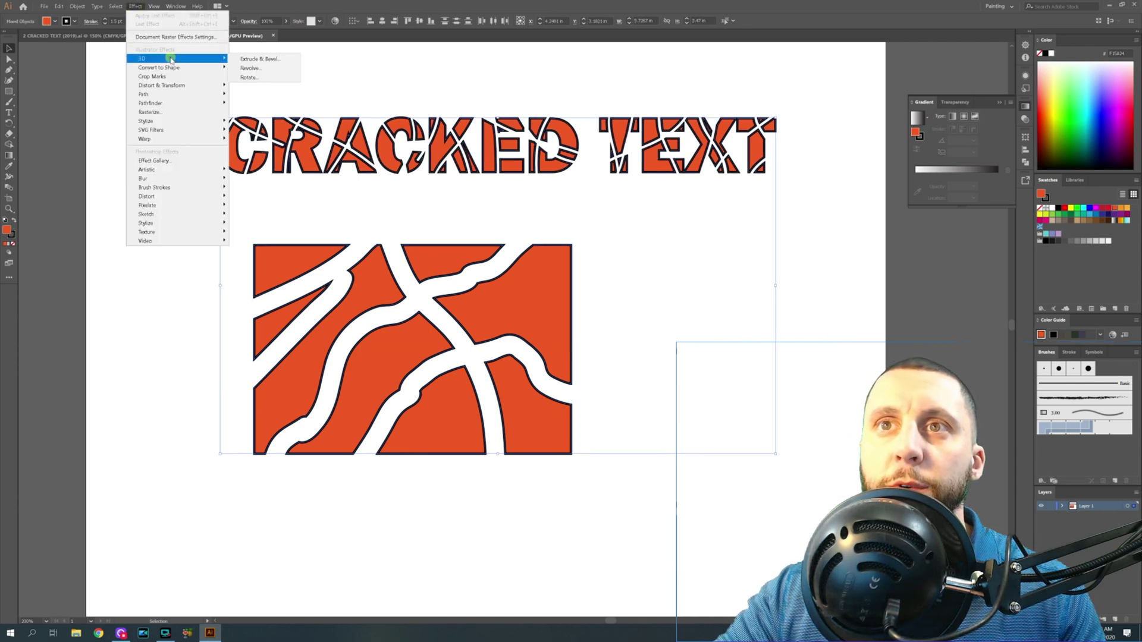
pyautogui.click(256, 59)
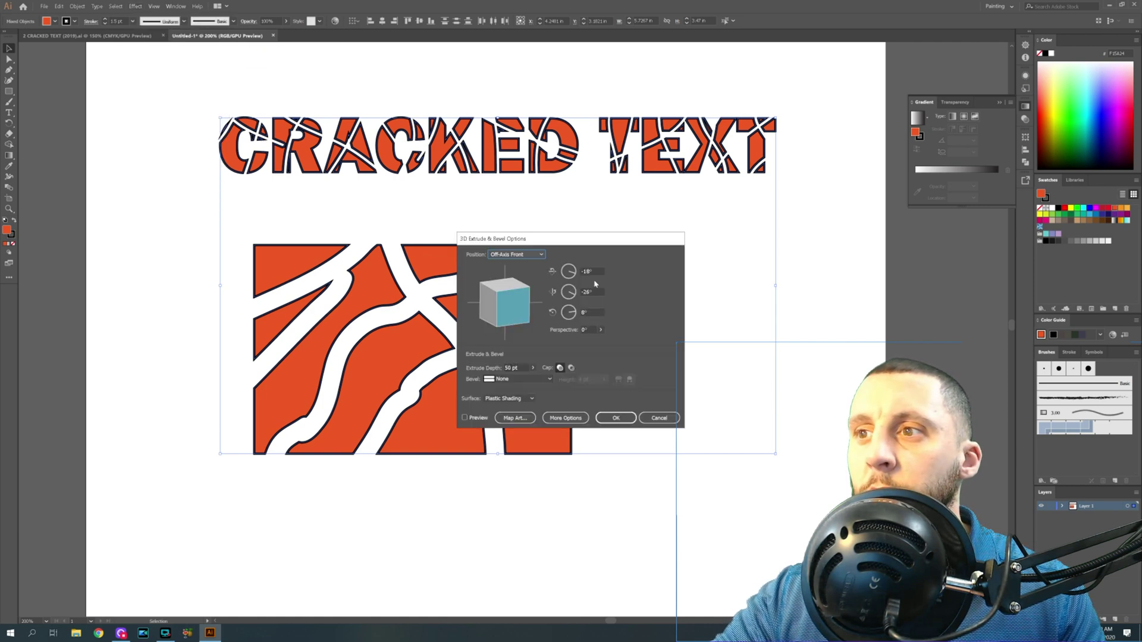
pyautogui.moveTo(525, 298); pyautogui.dragTo(500, 315)
pyautogui.click(565, 273)
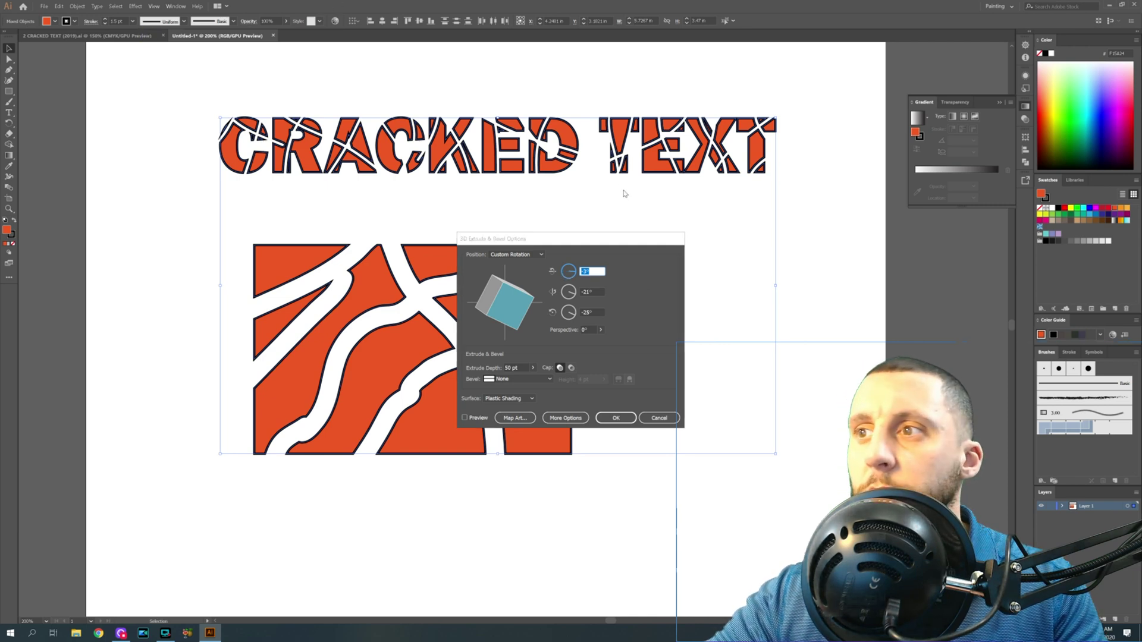
pyautogui.click(666, 419)
pyautogui.click(146, 36)
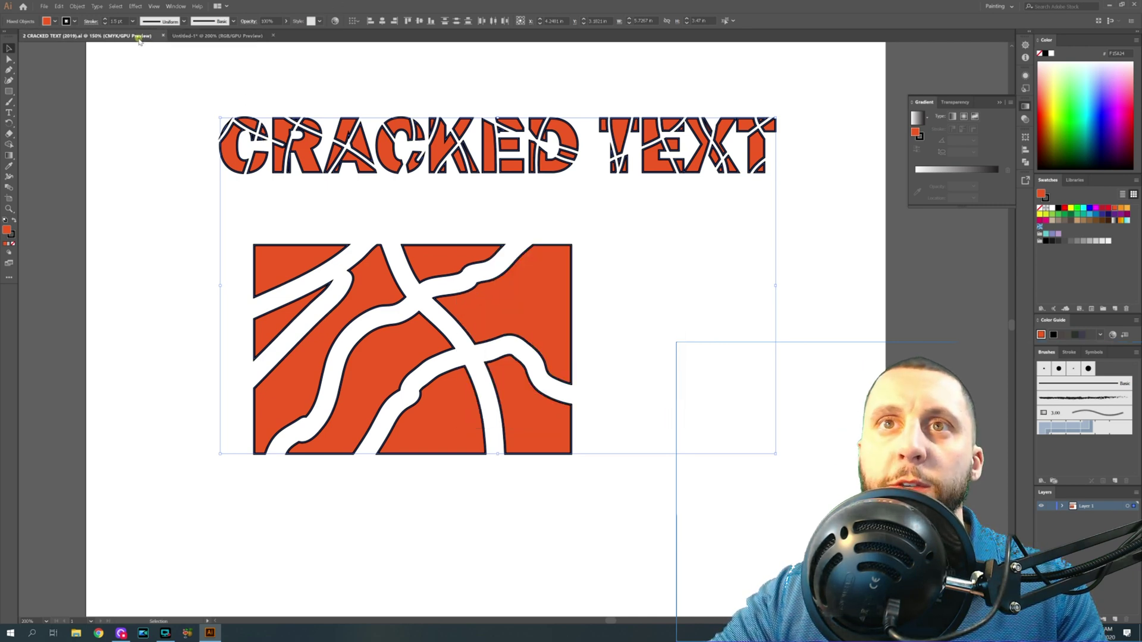
pyautogui.scroll(-10, 412, 191)
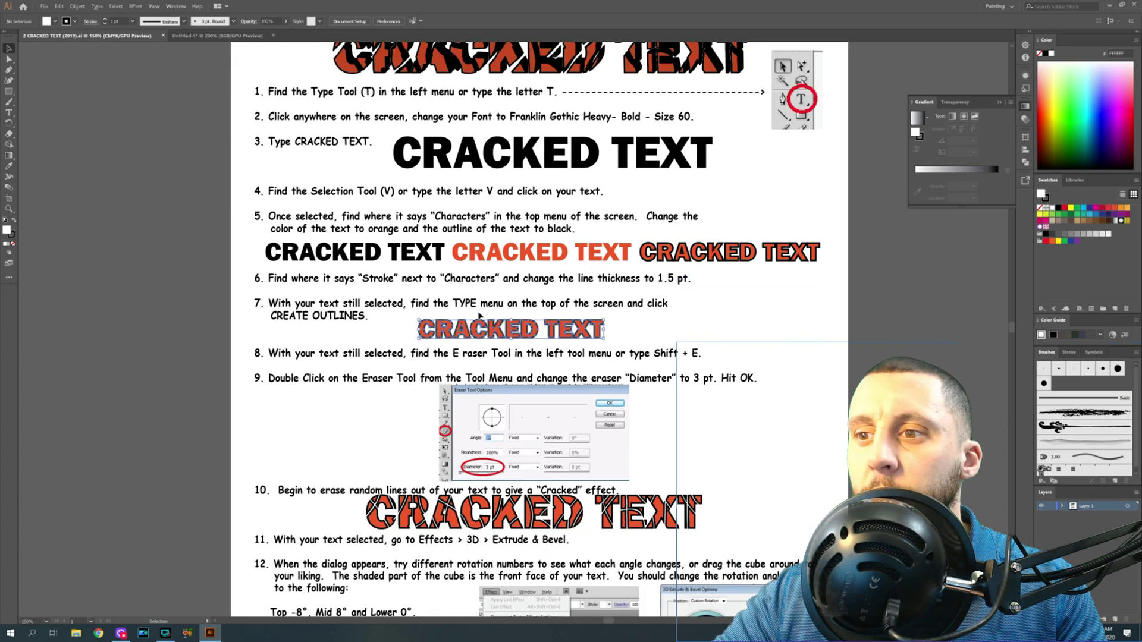
pyautogui.scroll(-3, 481, 322)
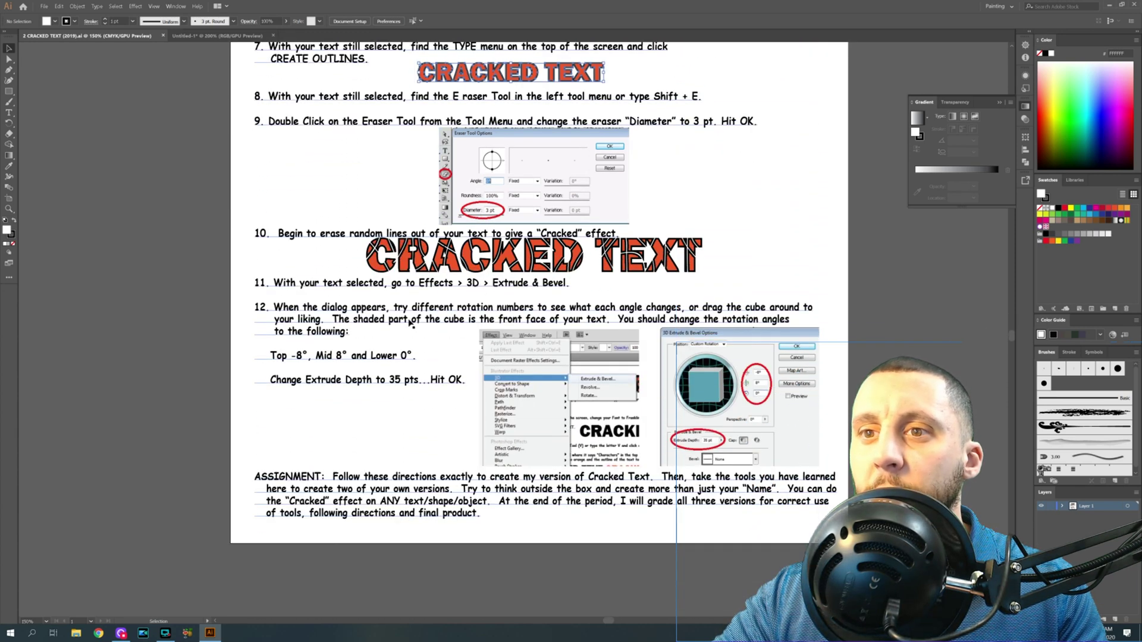
pyautogui.click(216, 36)
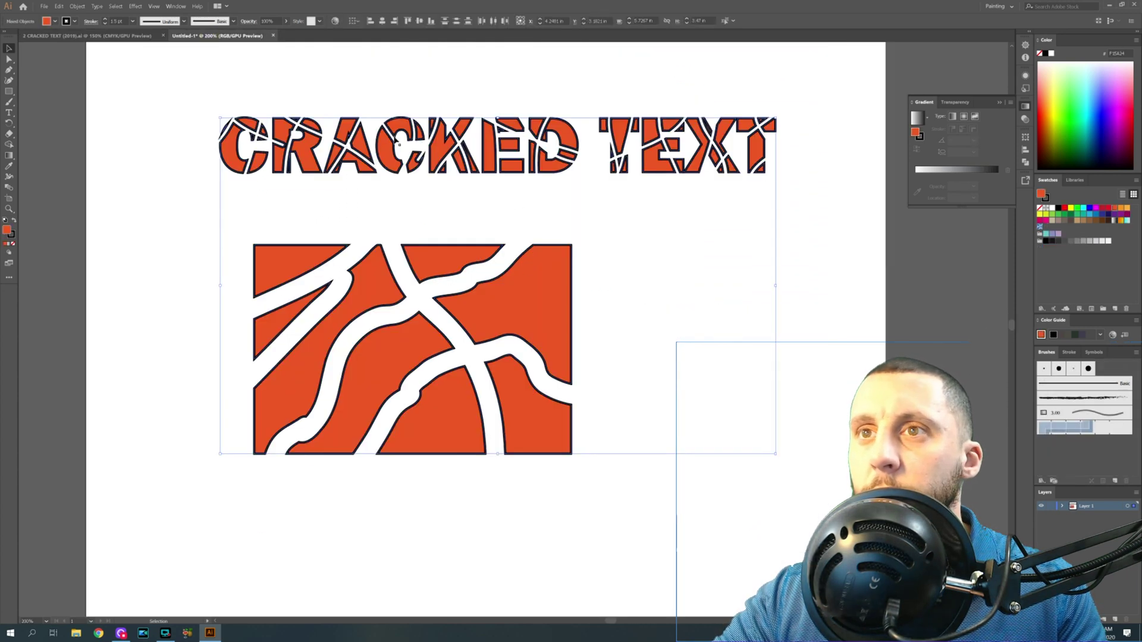
# Extrude the text and box 35 pt at -8°, 8°, 0° rotation, then undo it
pyautogui.click(135, 6)
pyautogui.moveTo(157, 59)
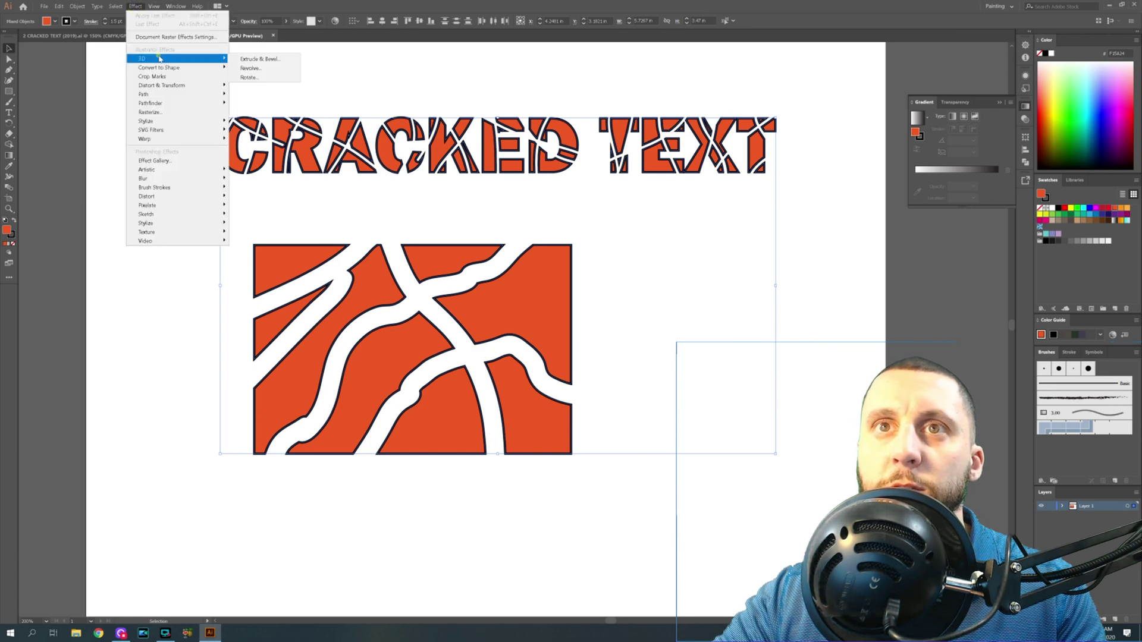
pyautogui.click(245, 60)
pyautogui.click(591, 271)
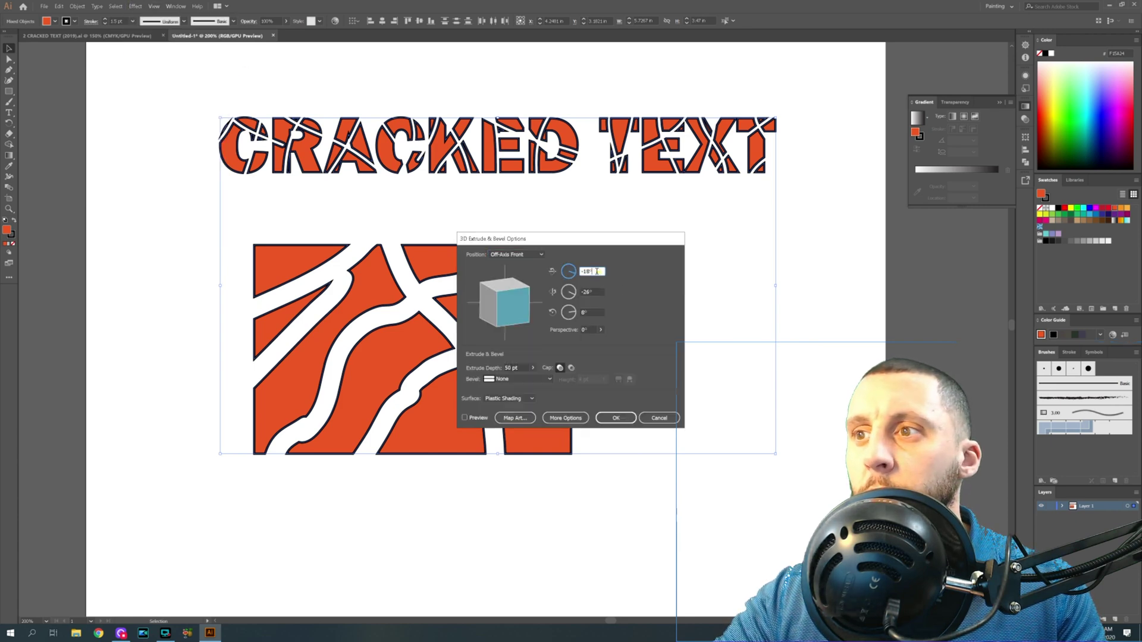
pyautogui.write('-8')
pyautogui.click(586, 292)
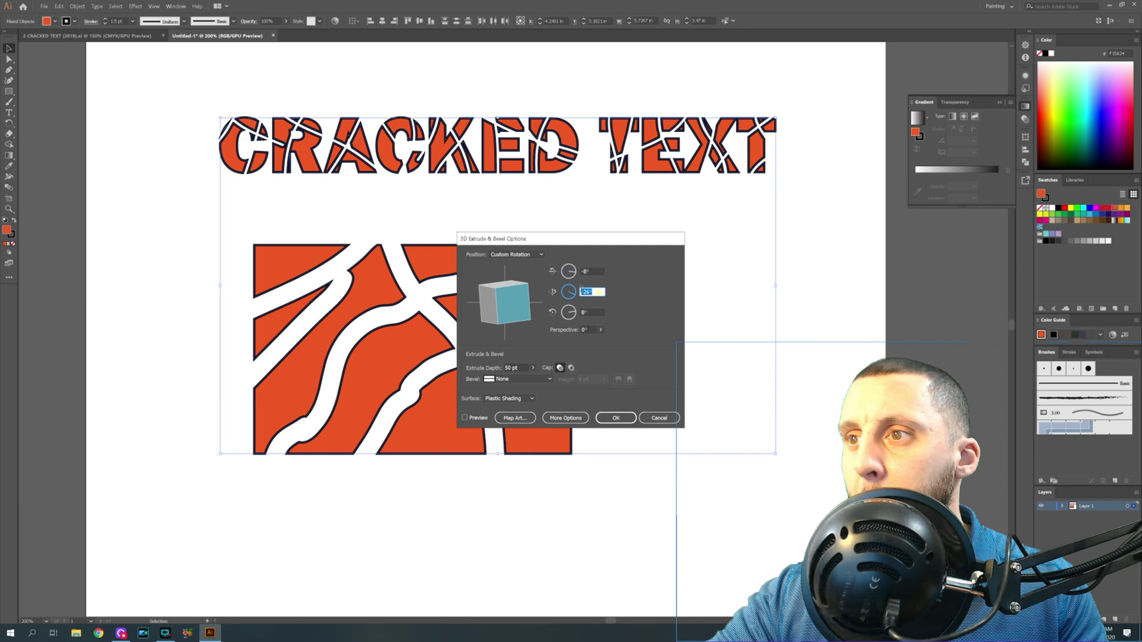
pyautogui.write('8')
pyautogui.click(595, 313)
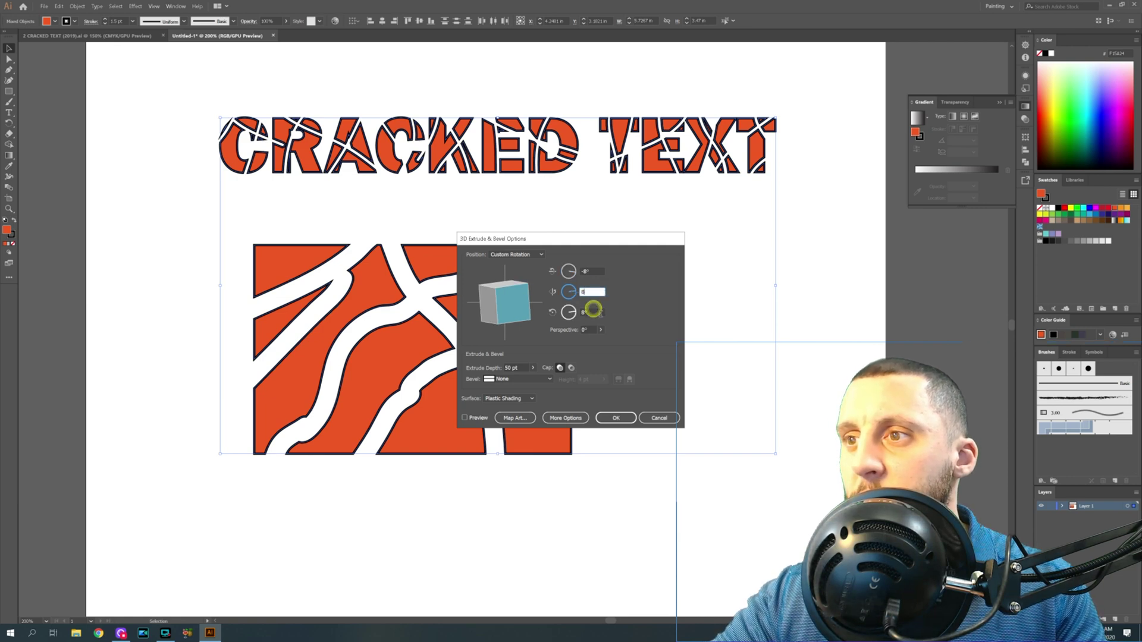
pyautogui.write('0')
pyautogui.click(514, 367)
pyautogui.write('35')
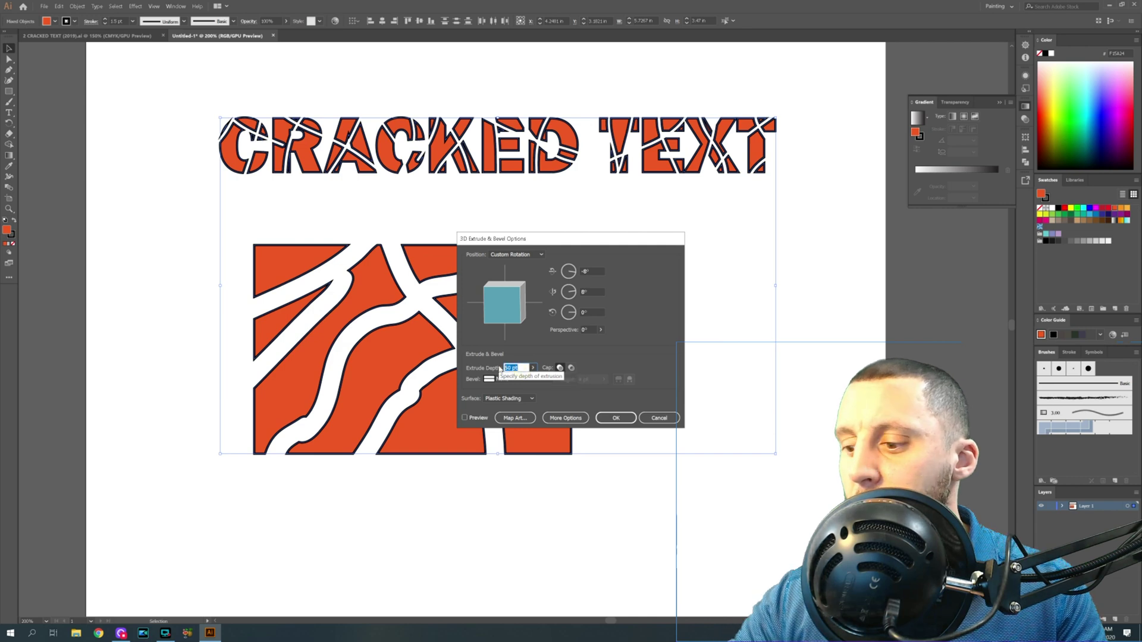
pyautogui.click(615, 418)
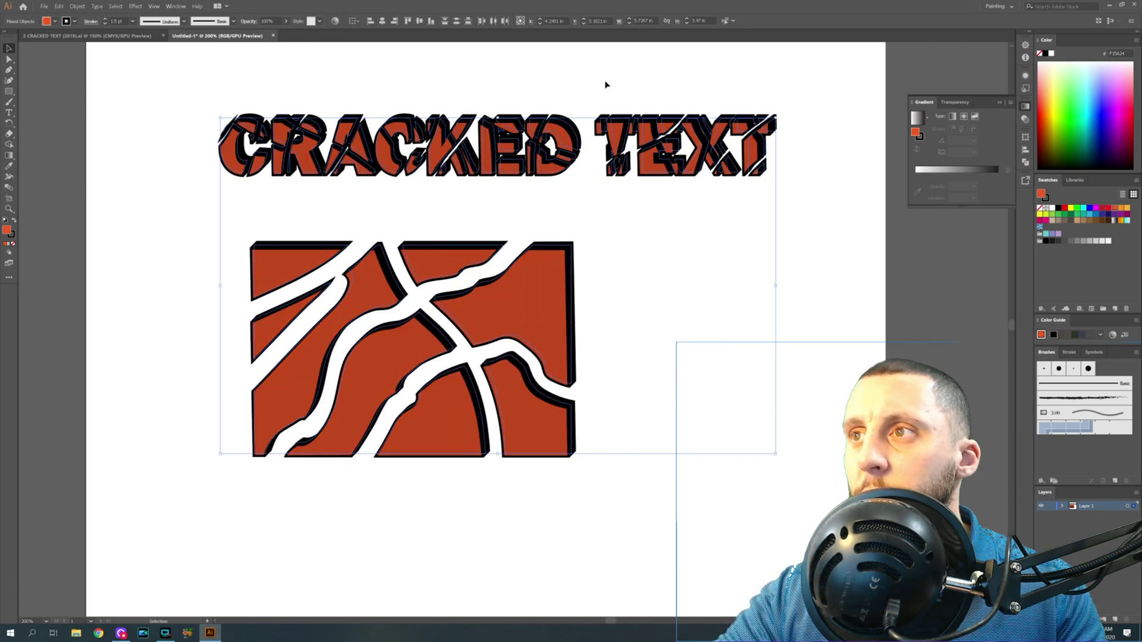
pyautogui.click(812, 295)
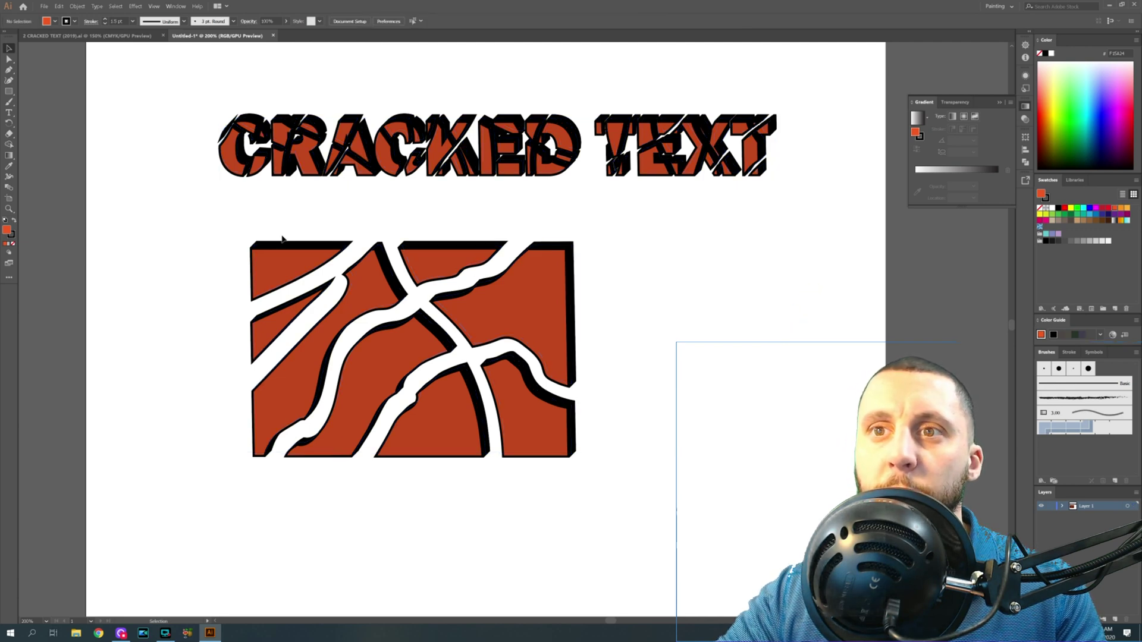
pyautogui.hotkey('ctrl', 'z')
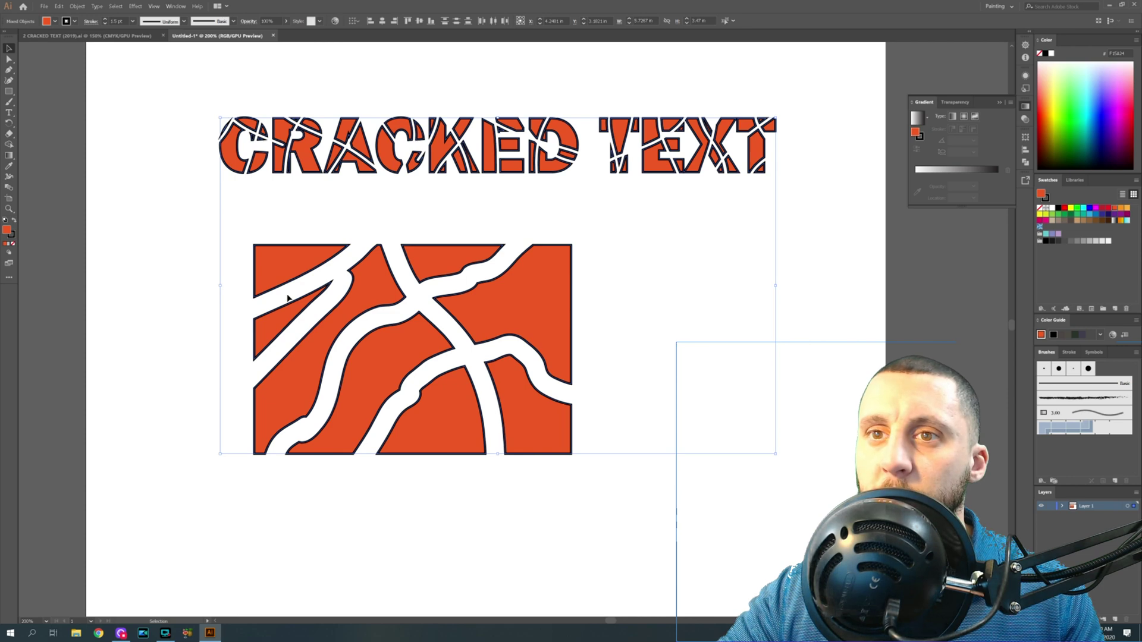
# Select only the cracked box and extrude it 100 pt deep at about -19°, 29°, 0°
pyautogui.click(196, 252)
pyautogui.moveTo(193, 216); pyautogui.dragTo(632, 503)
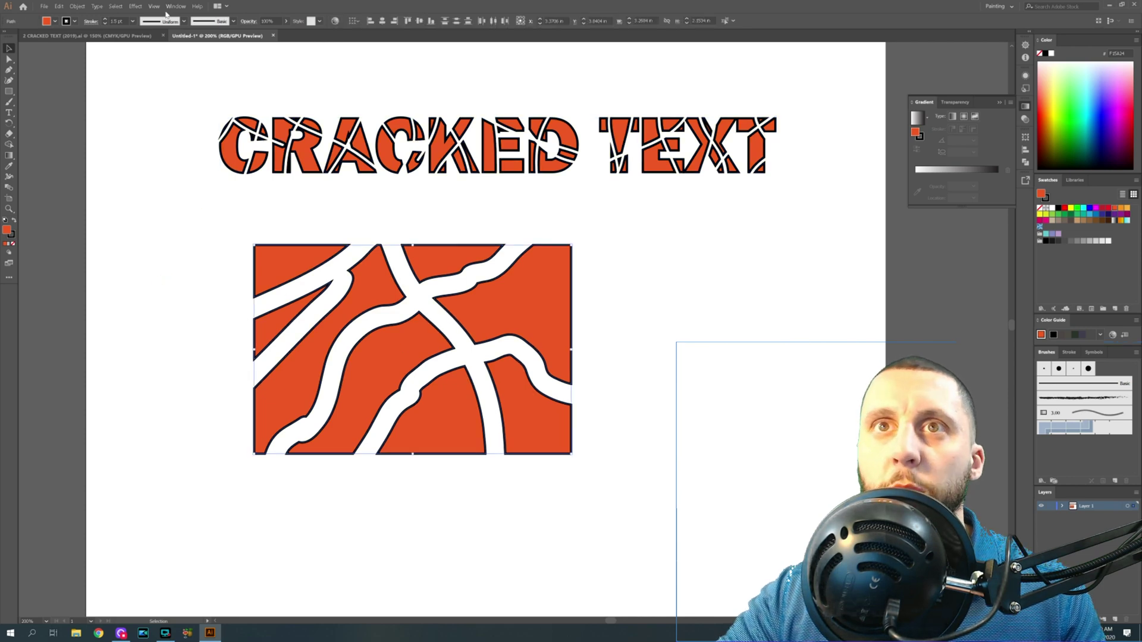
pyautogui.click(135, 6)
pyautogui.click(170, 58)
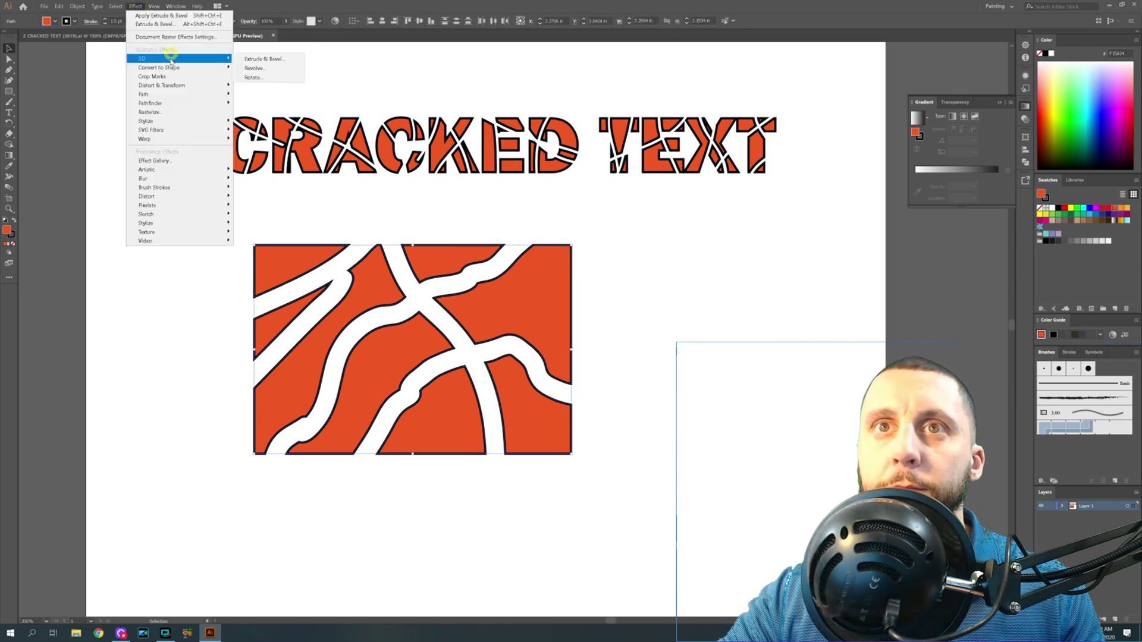
pyautogui.click(246, 59)
pyautogui.moveTo(533, 276); pyautogui.dragTo(500, 306)
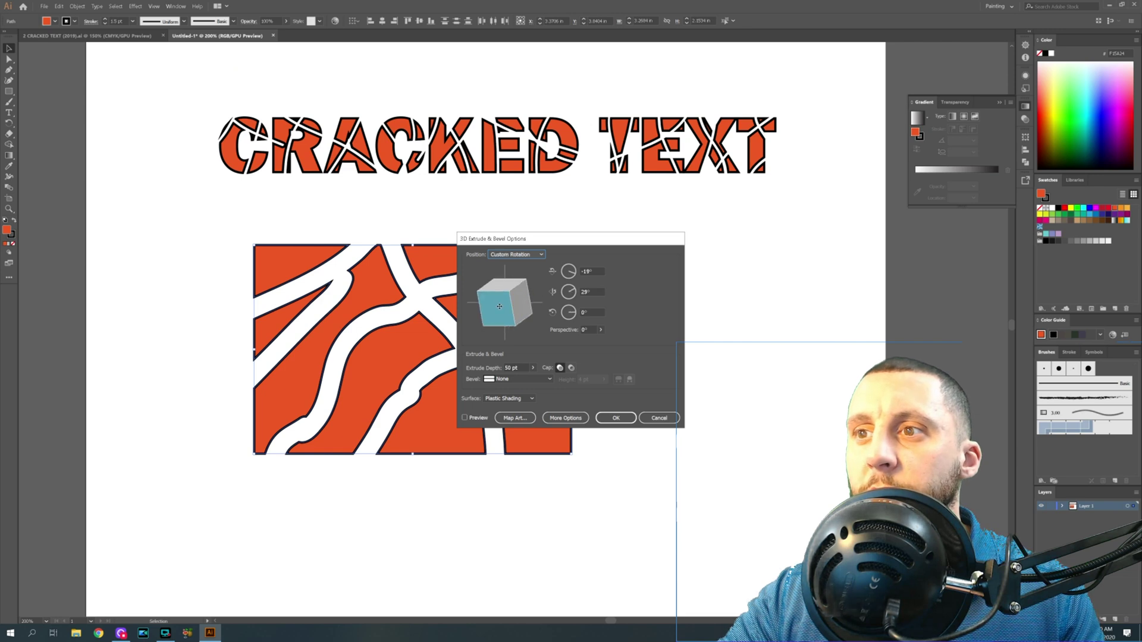
pyautogui.doubleClick(513, 368)
pyautogui.write('100')
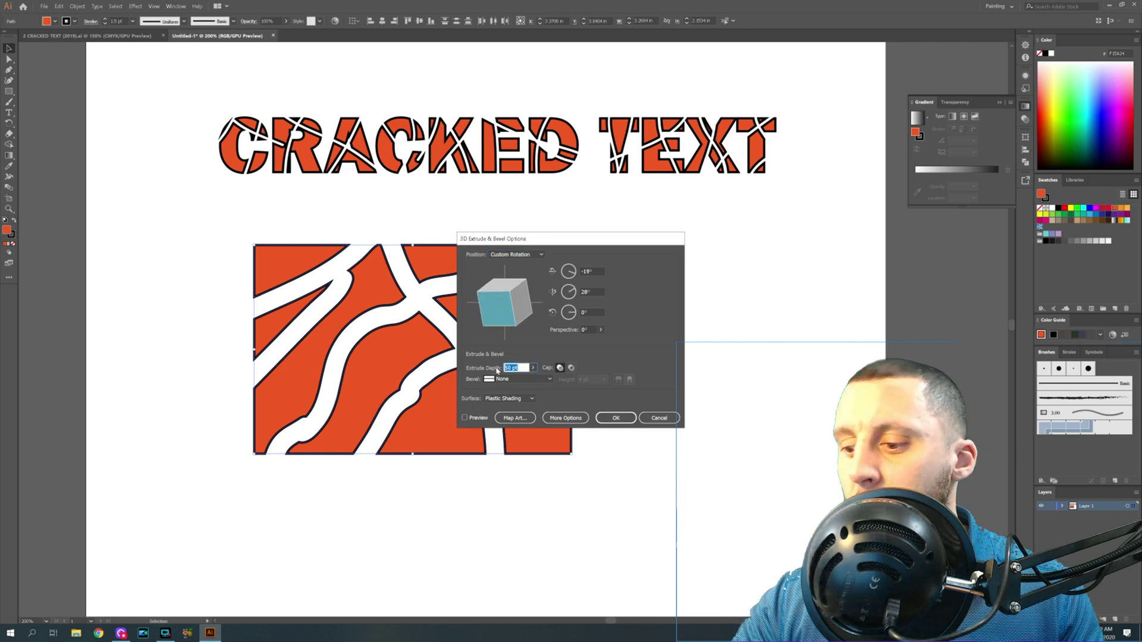
pyautogui.click(616, 418)
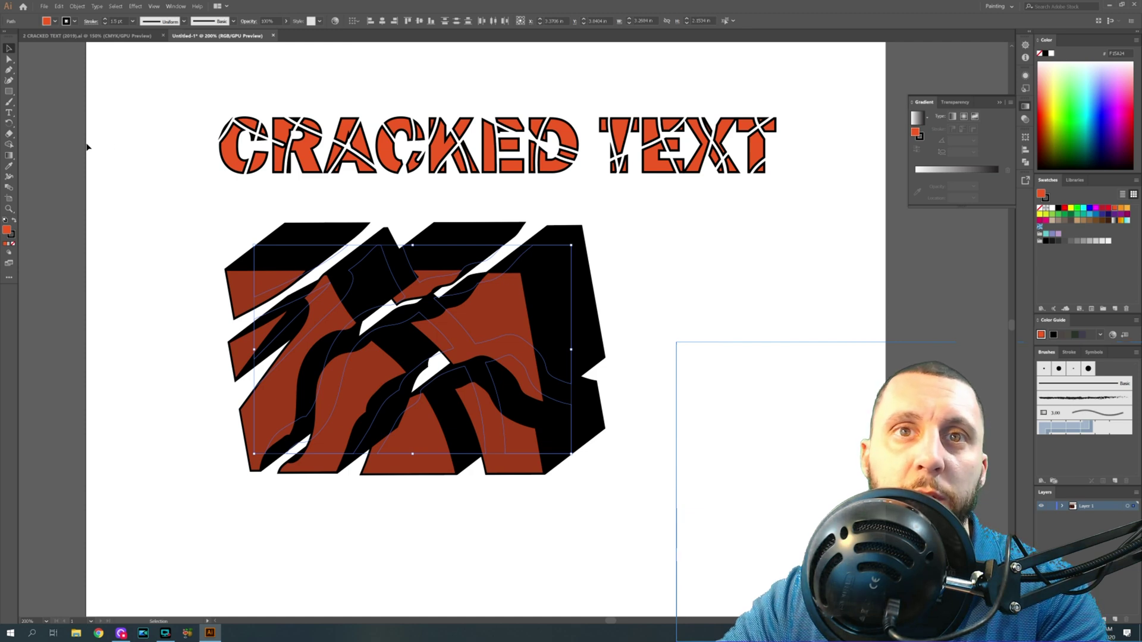
# Draw a yellow-filled rectangle to the right of the 3D box
pyautogui.press('m')
pyautogui.moveTo(619, 247); pyautogui.dragTo(850, 426)
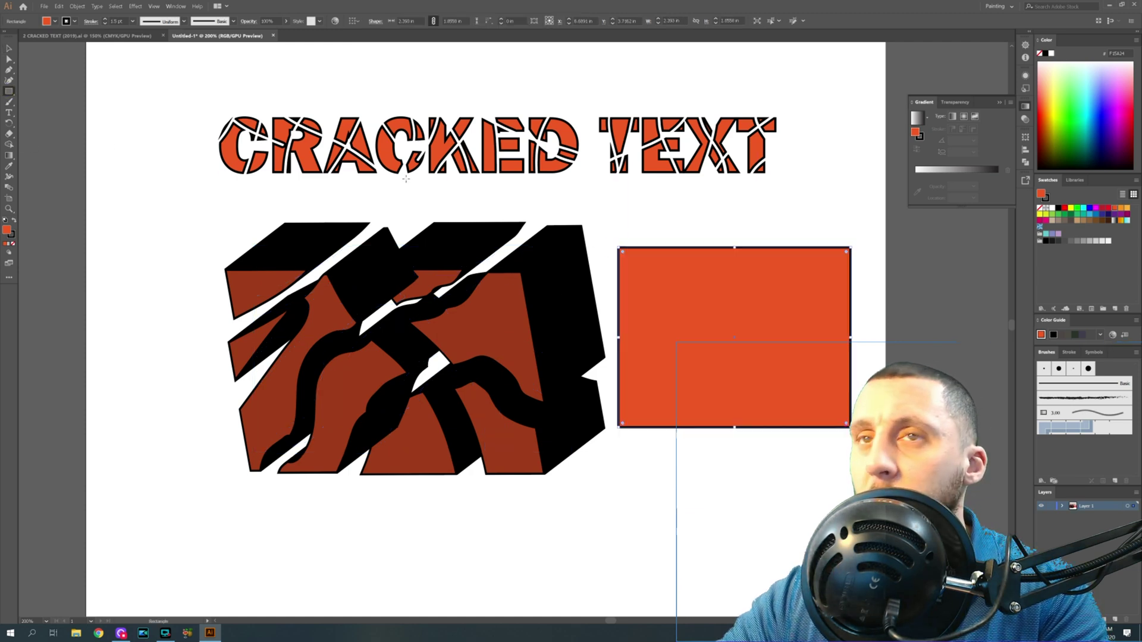
pyautogui.click(47, 21)
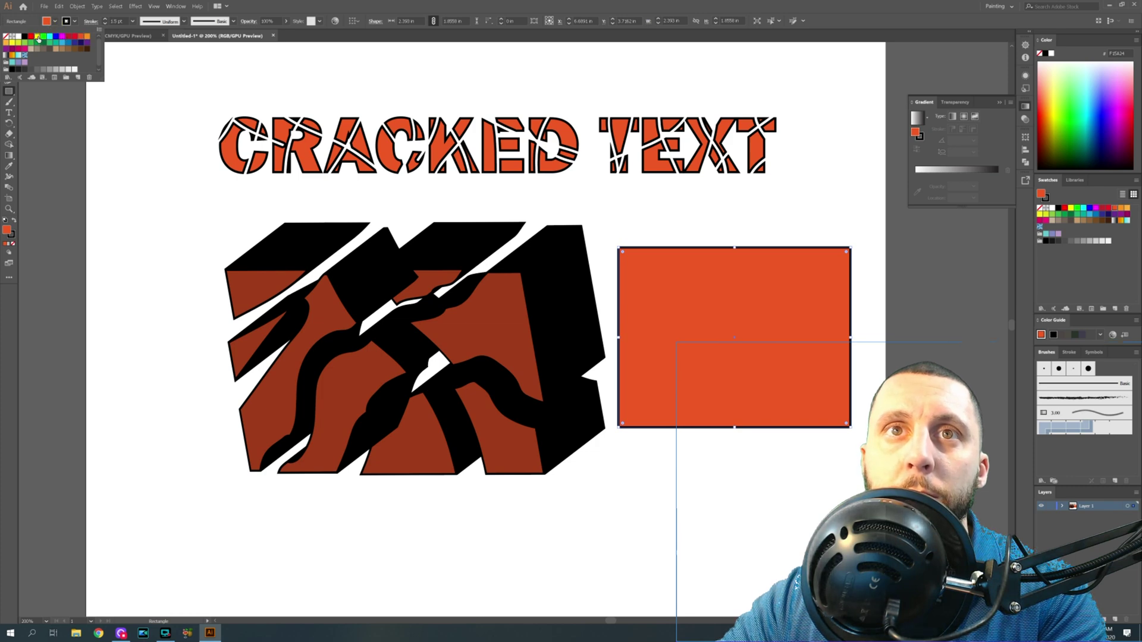
pyautogui.click(38, 38)
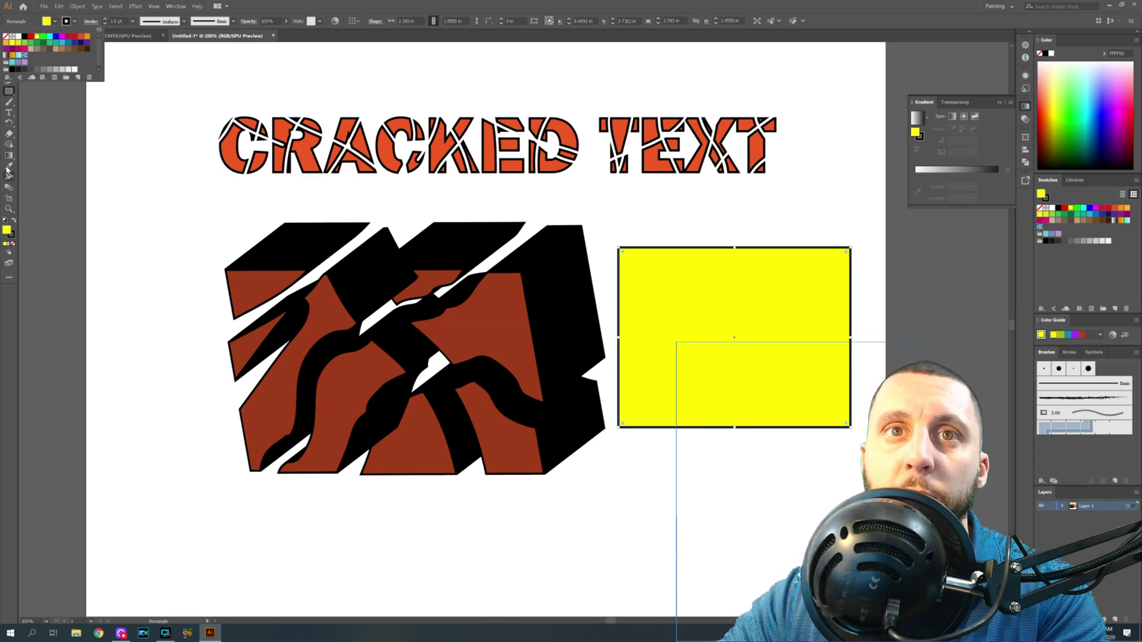
pyautogui.moveTo(671, 282); pyautogui.dragTo(674, 281)
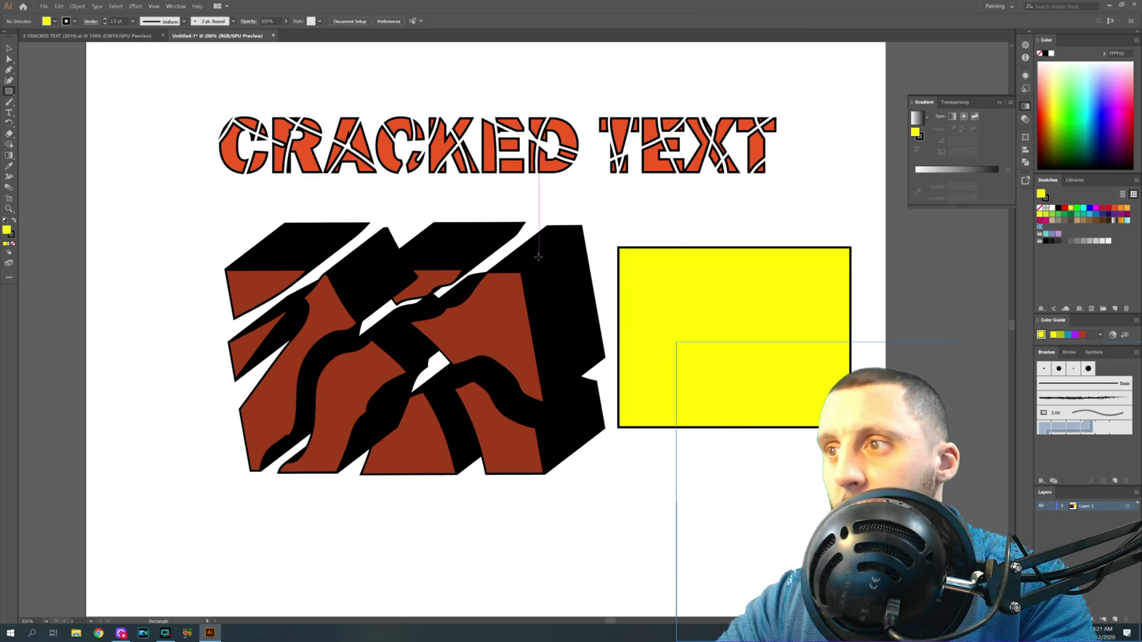
# Erase four rounded holes into the yellow rectangle, including a left-edge notch
pyautogui.click(9, 133)
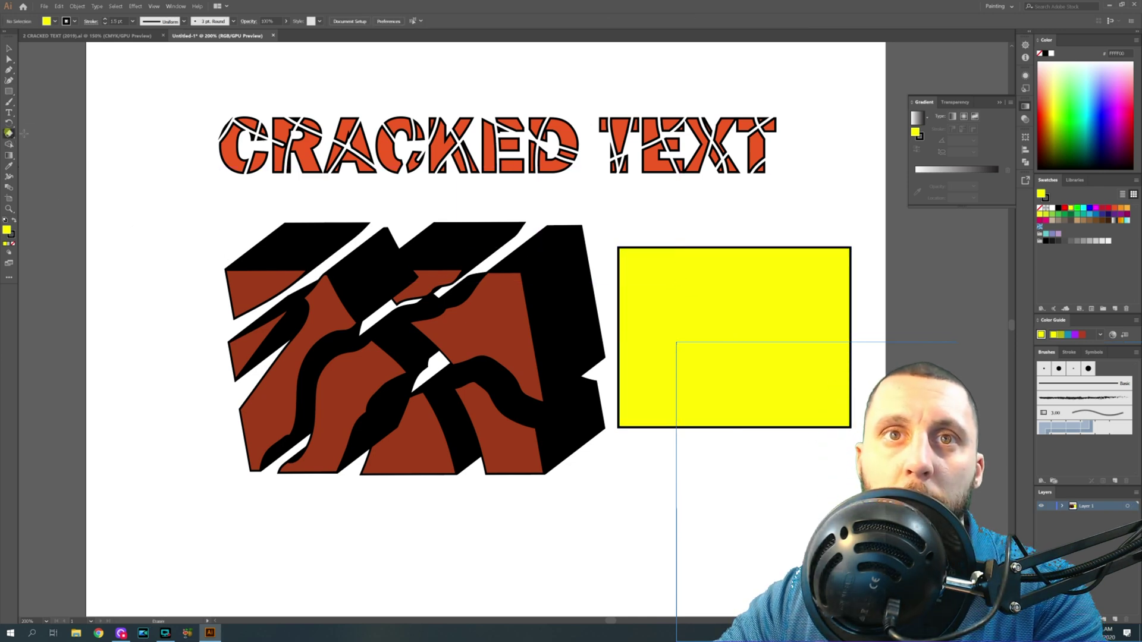
pyautogui.moveTo(676, 284); pyautogui.dragTo(672, 279)
pyautogui.moveTo(789, 288); pyautogui.dragTo(798, 283)
pyautogui.moveTo(727, 352); pyautogui.dragTo(766, 331)
pyautogui.moveTo(661, 402)
pyautogui.mouseDown()
pyautogui.moveTo(652, 366)
pyautogui.moveTo(620, 344)
pyautogui.moveTo(621, 300)
pyautogui.mouseUp()
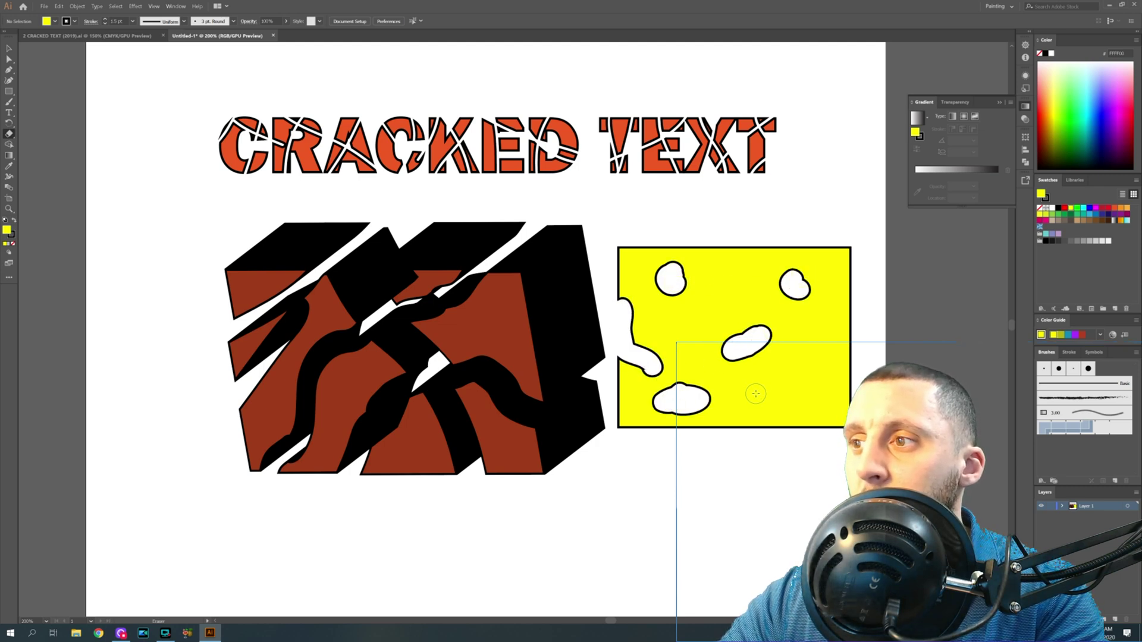